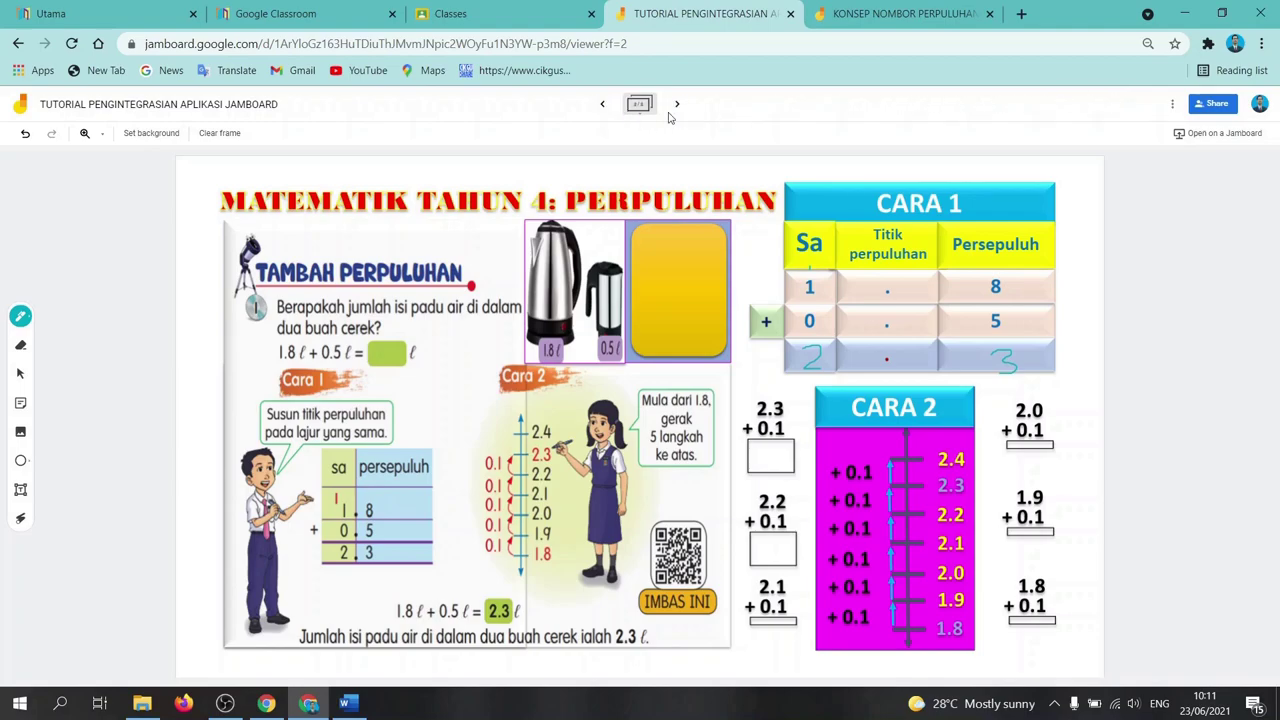
Step: Look through the board's frames and return to the first one, KATA GANTI NAMA DIRI
click(676, 104)
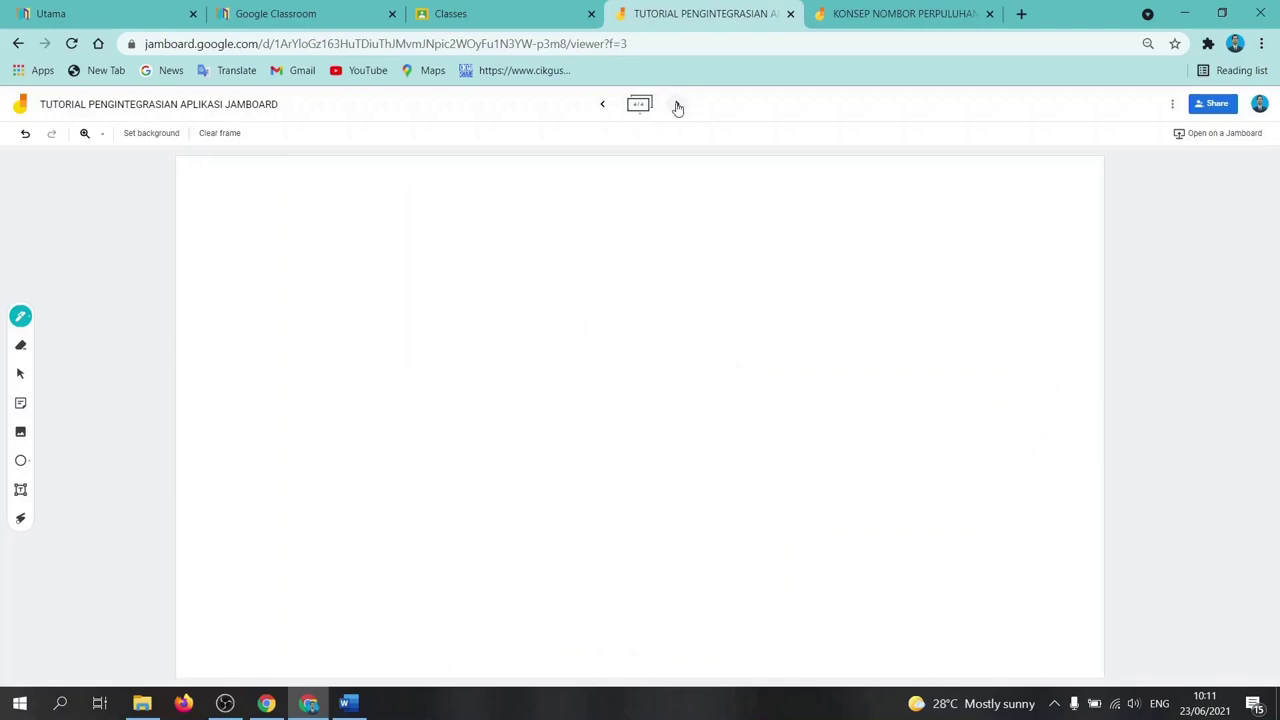
click(677, 104)
click(603, 105)
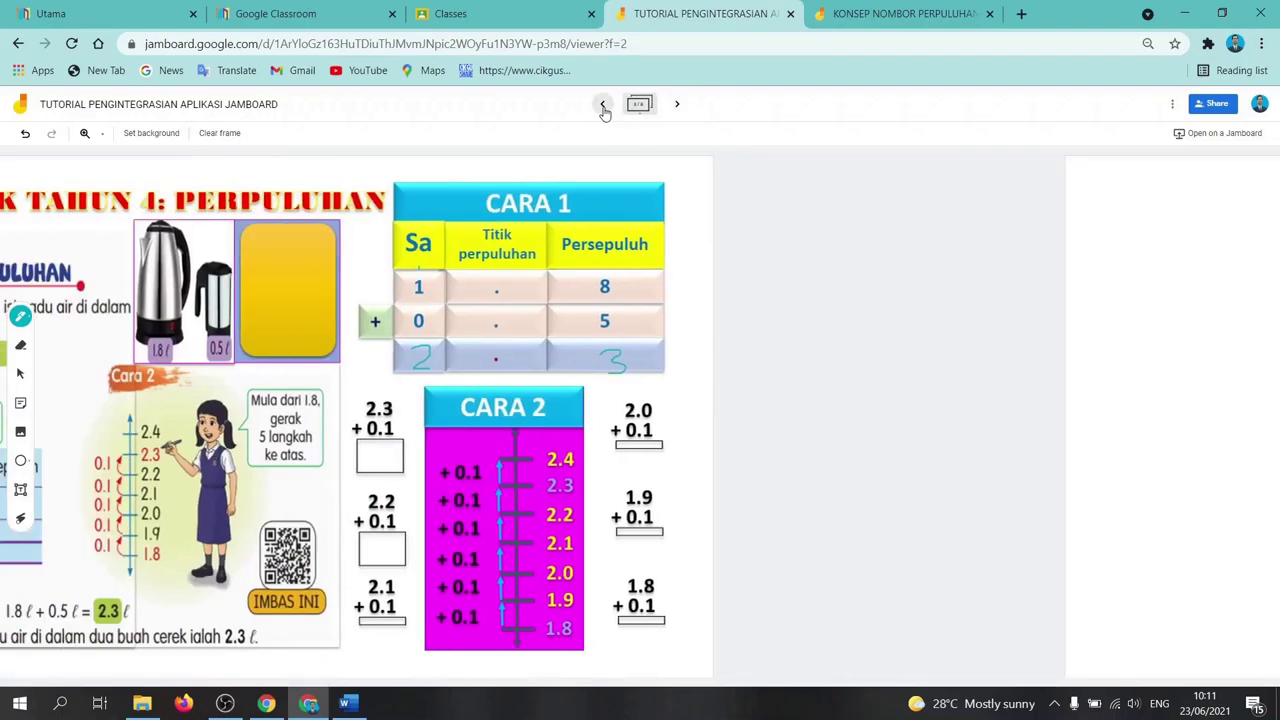
click(603, 105)
click(603, 105)
click(603, 105)
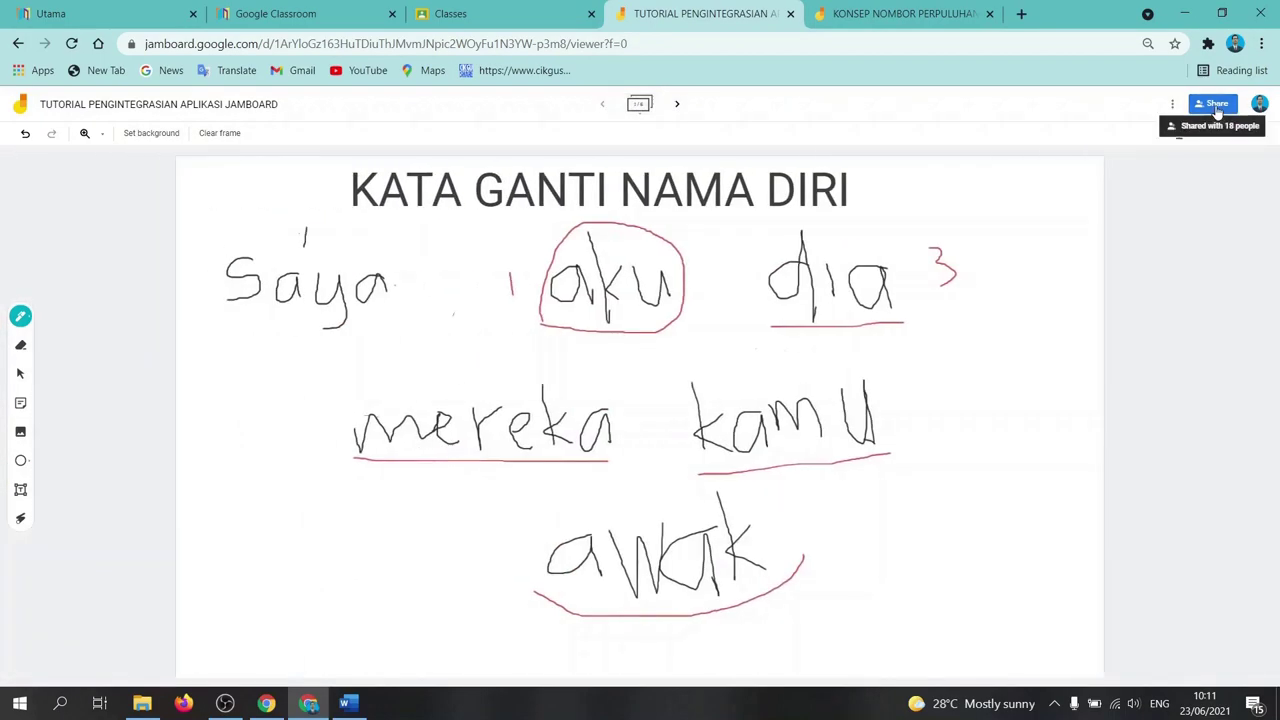
Step: Copy the board's share link from its sharing settings and close them
click(1200, 106)
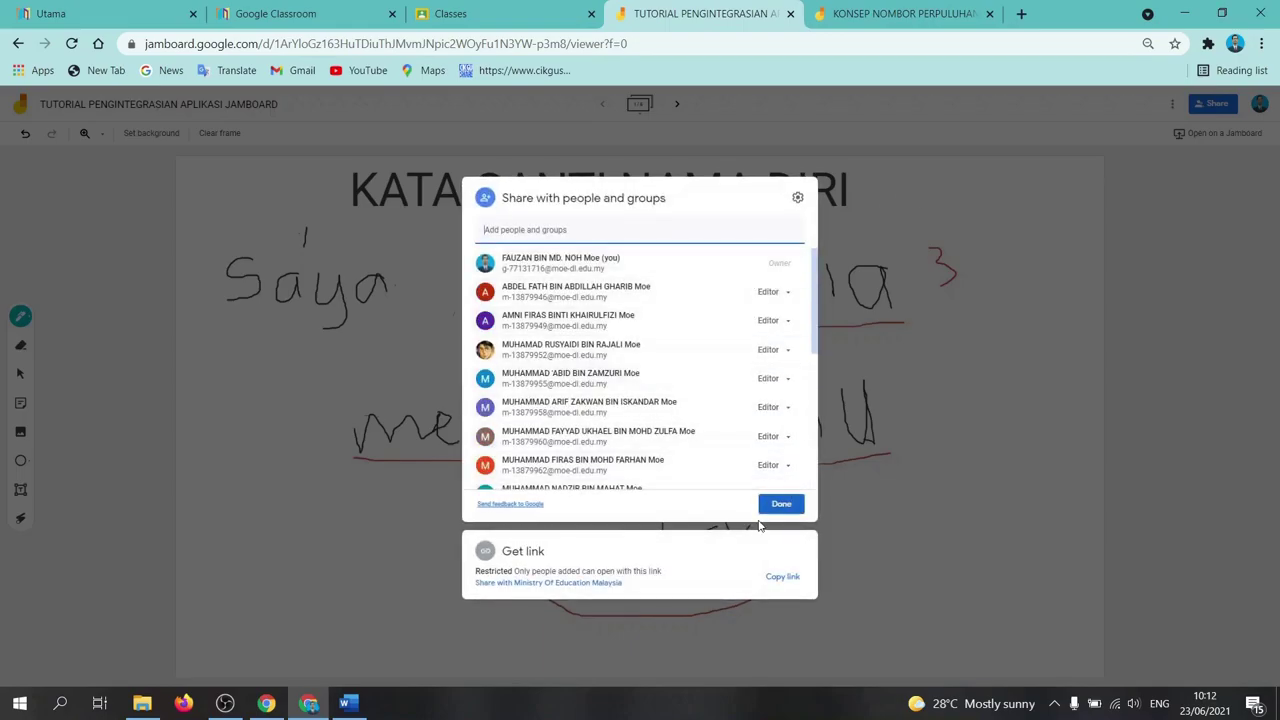
click(782, 579)
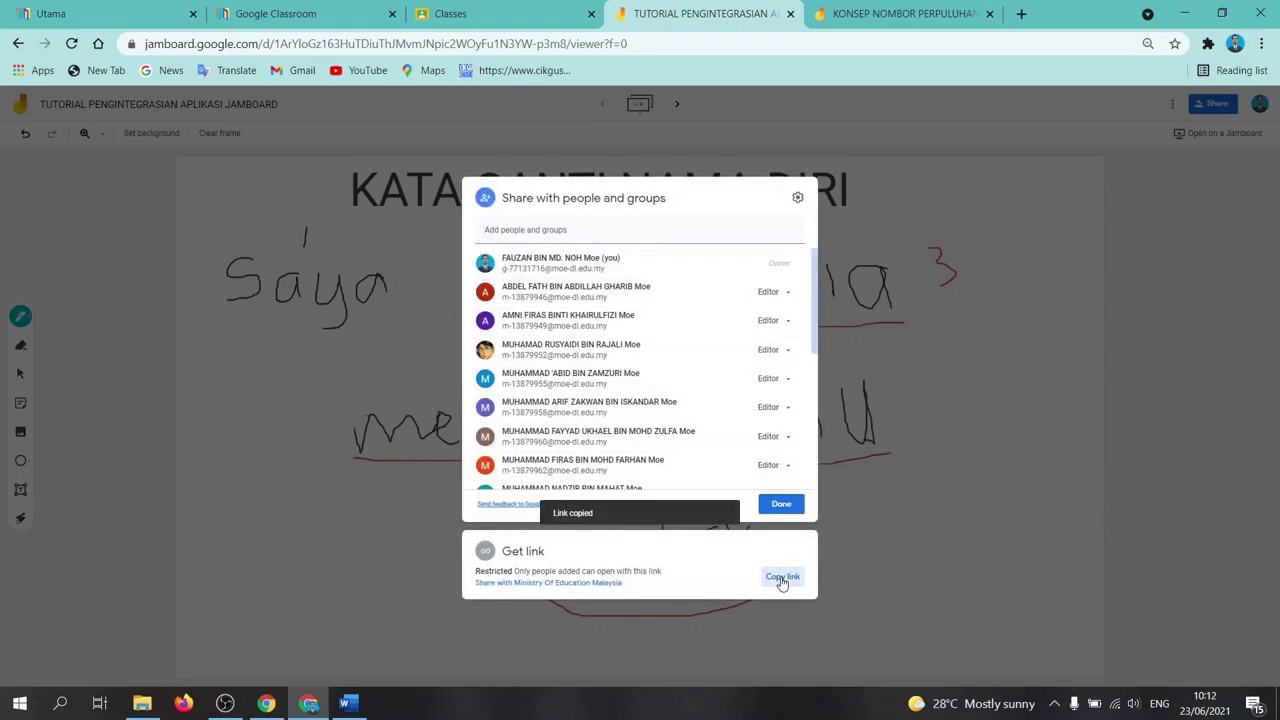
click(780, 504)
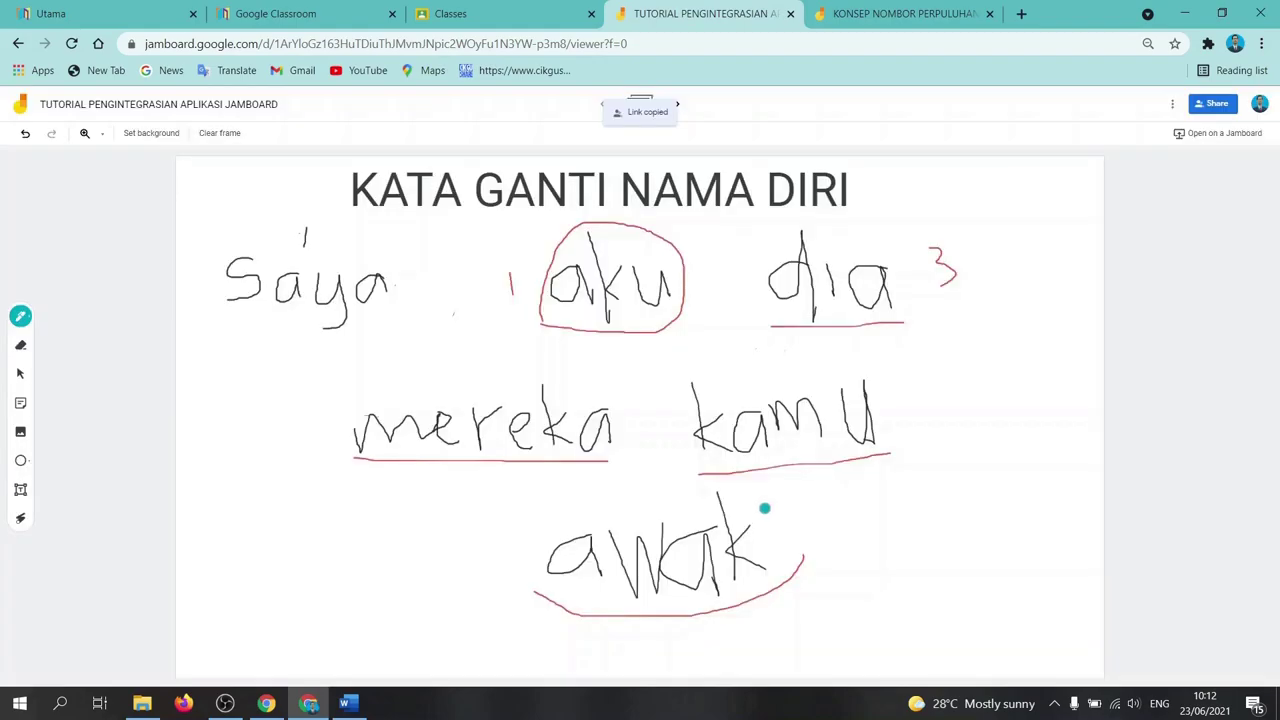
Step: Open the copied Jamboard link in a new browser tab
click(1021, 14)
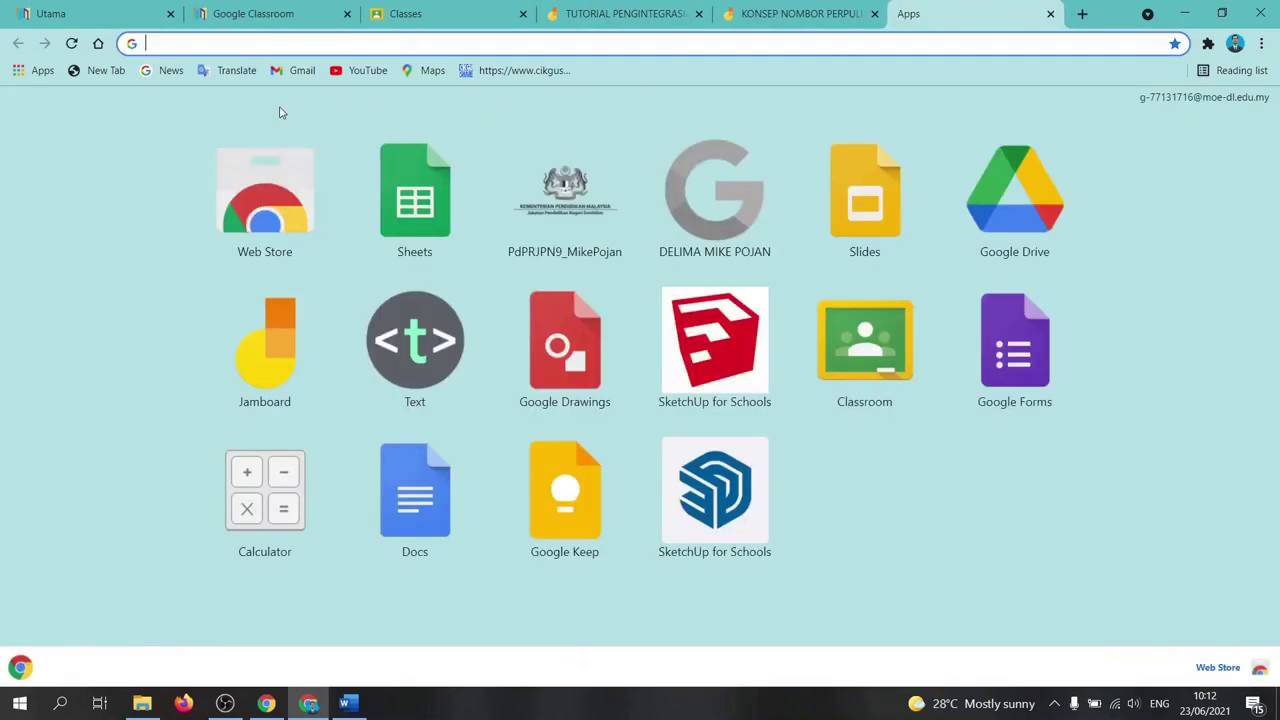
right_click(250, 43)
click(306, 157)
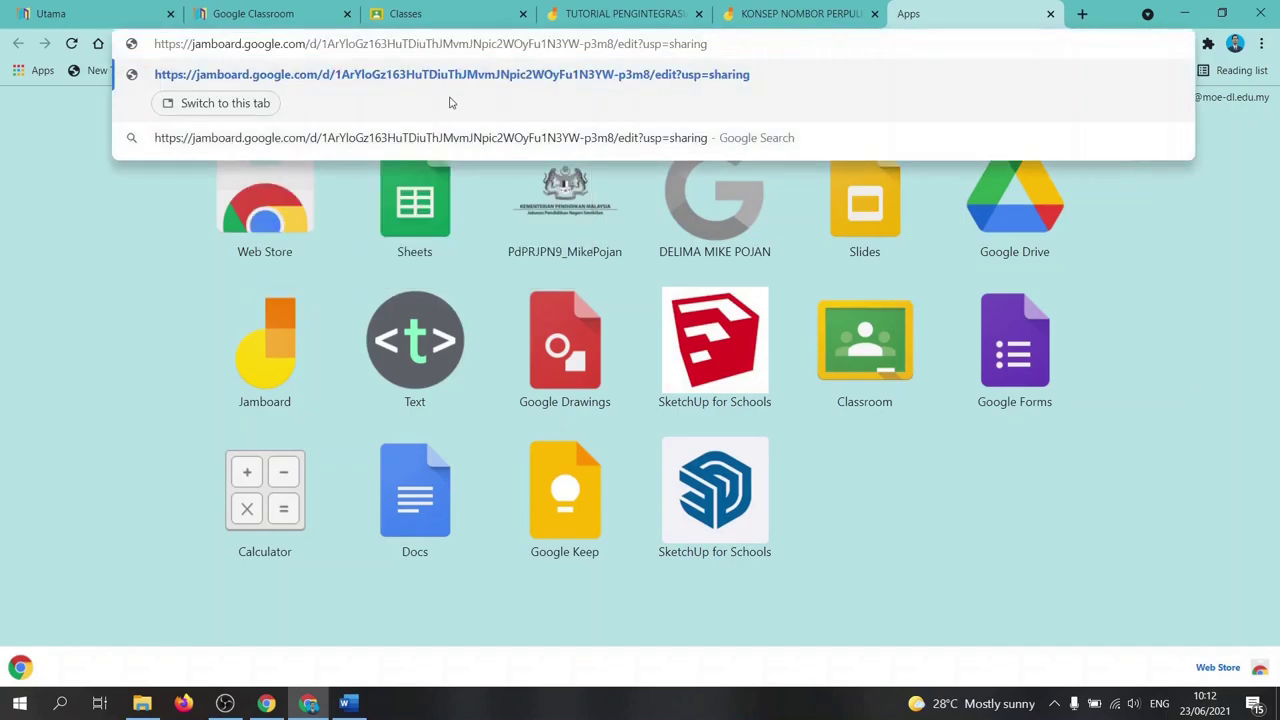
key(Return)
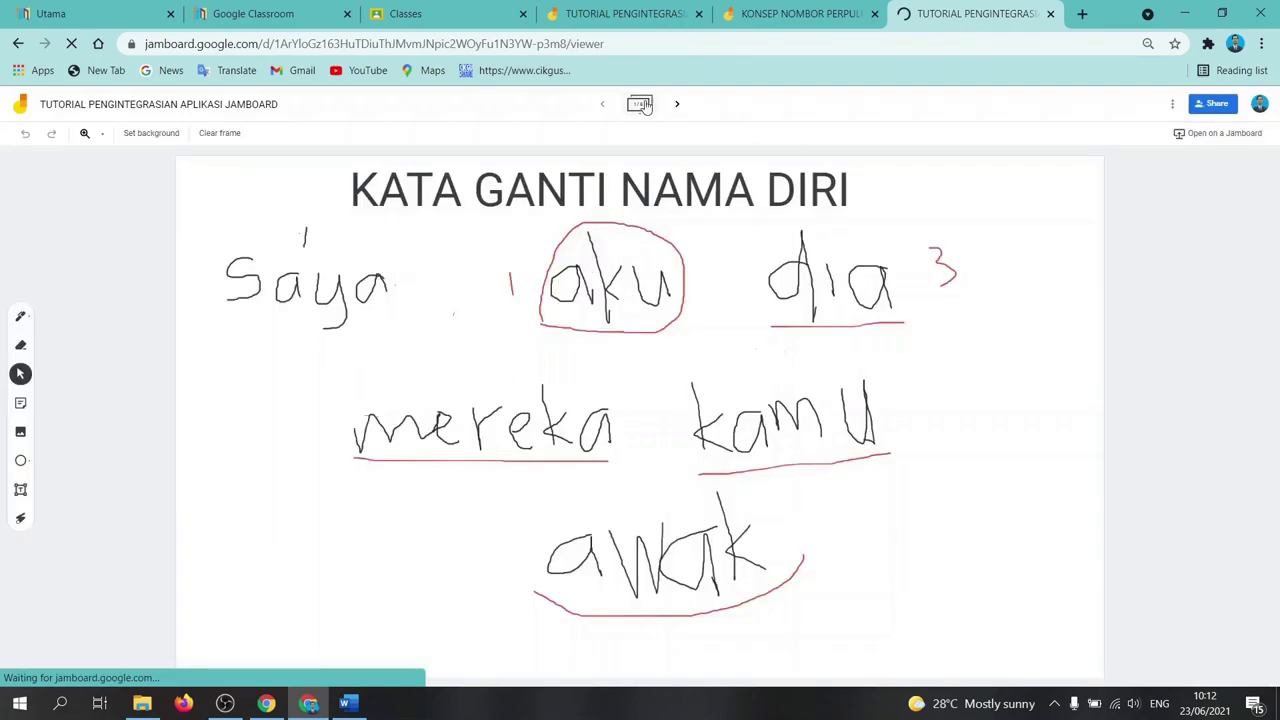
Step: Page through the frames of the opened board to the MATEMATIK TAHUN 4: PERPULUHAN frame
click(676, 104)
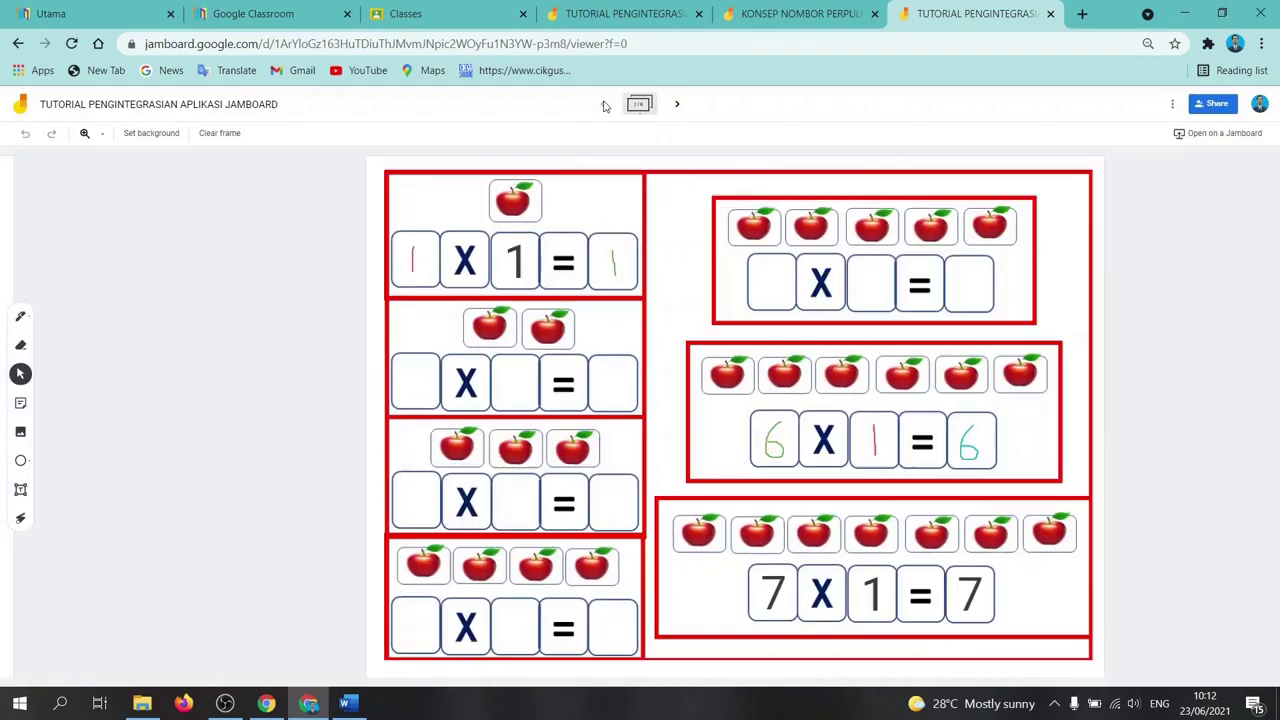
click(604, 104)
click(676, 104)
click(676, 104)
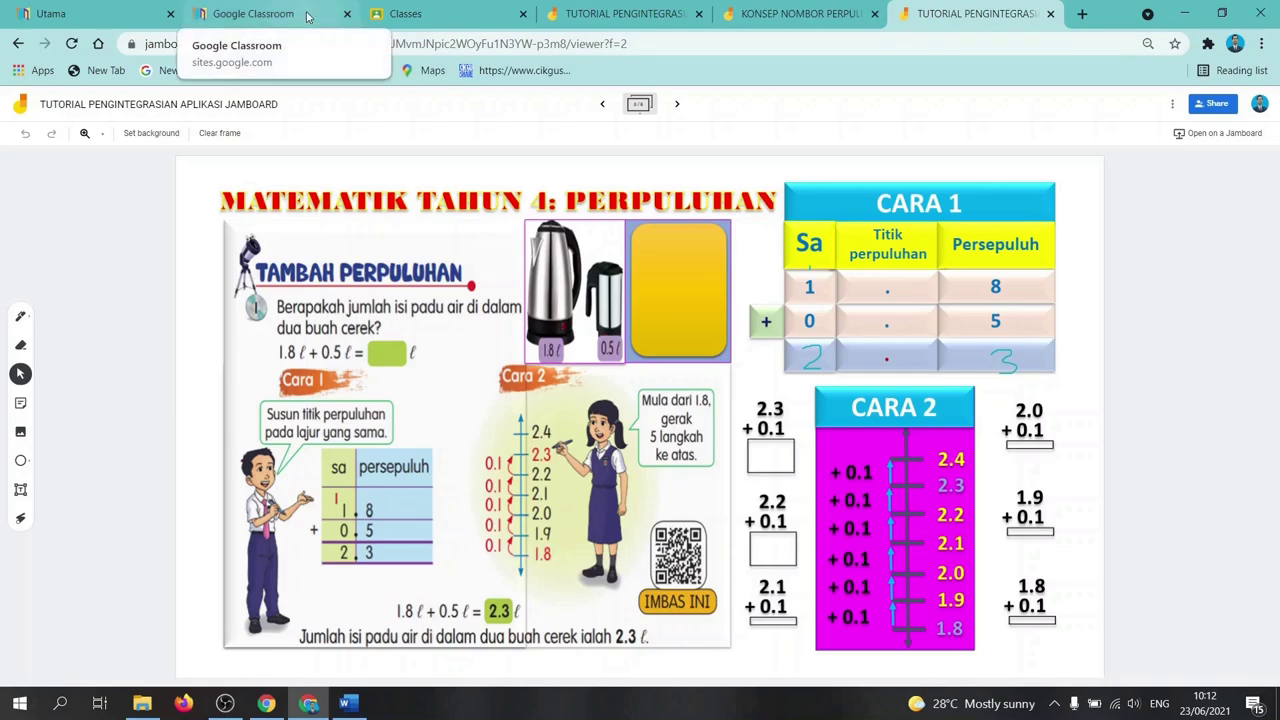
Step: Switch to Google Classroom and view the form for joining a class, leaving it without joining
click(424, 14)
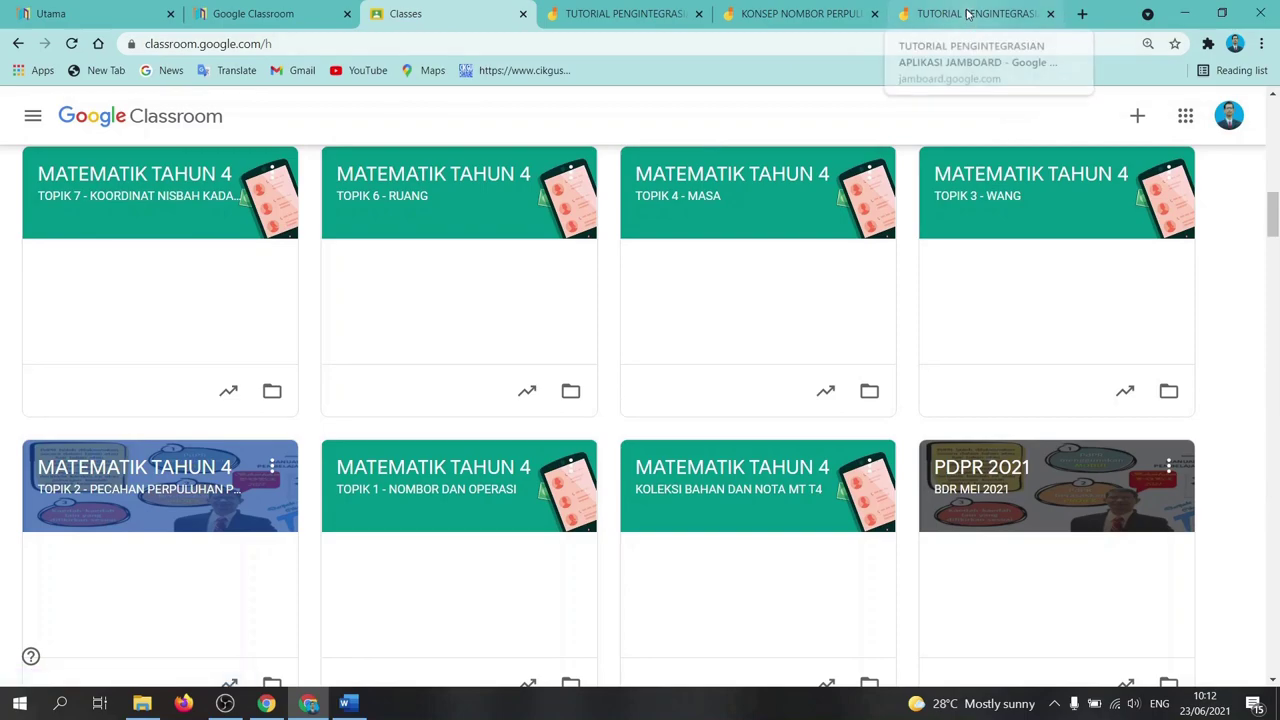
click(1135, 116)
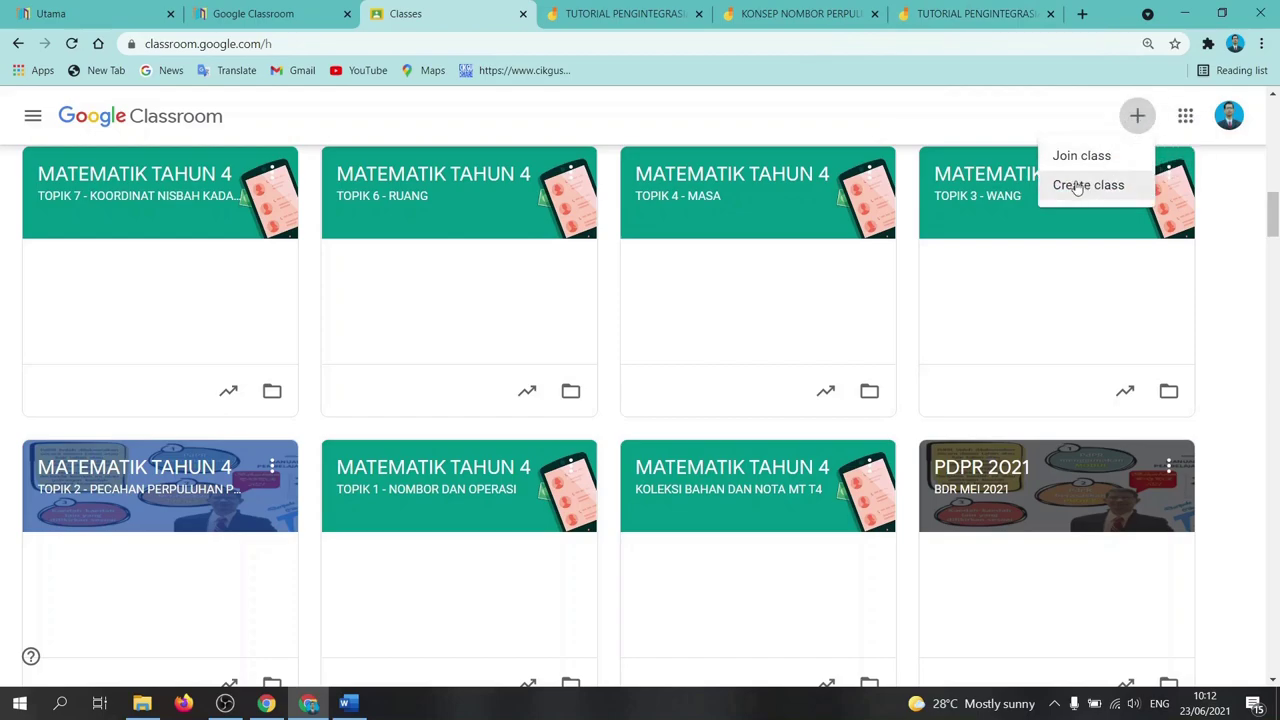
click(1069, 163)
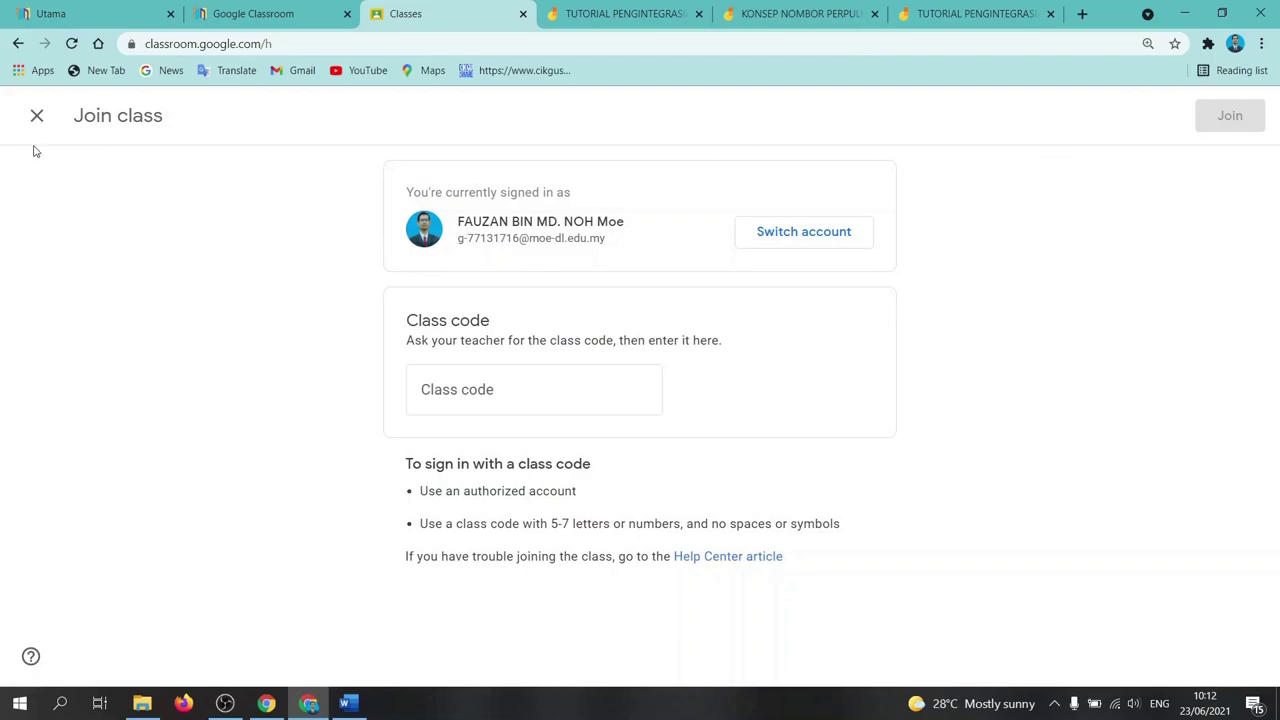
click(37, 115)
Step: Start a new class with the name PENGINTEGRASIAN JAMBOARD DALAM PDPR
click(1137, 122)
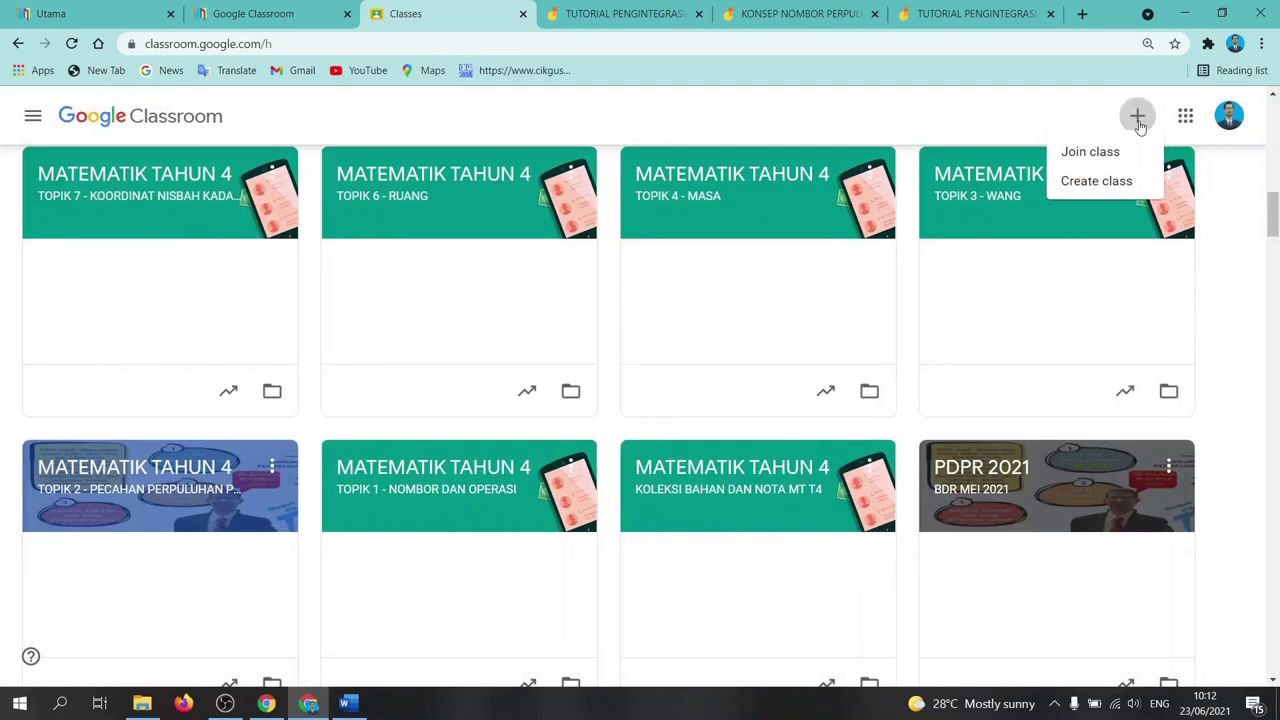
click(1073, 187)
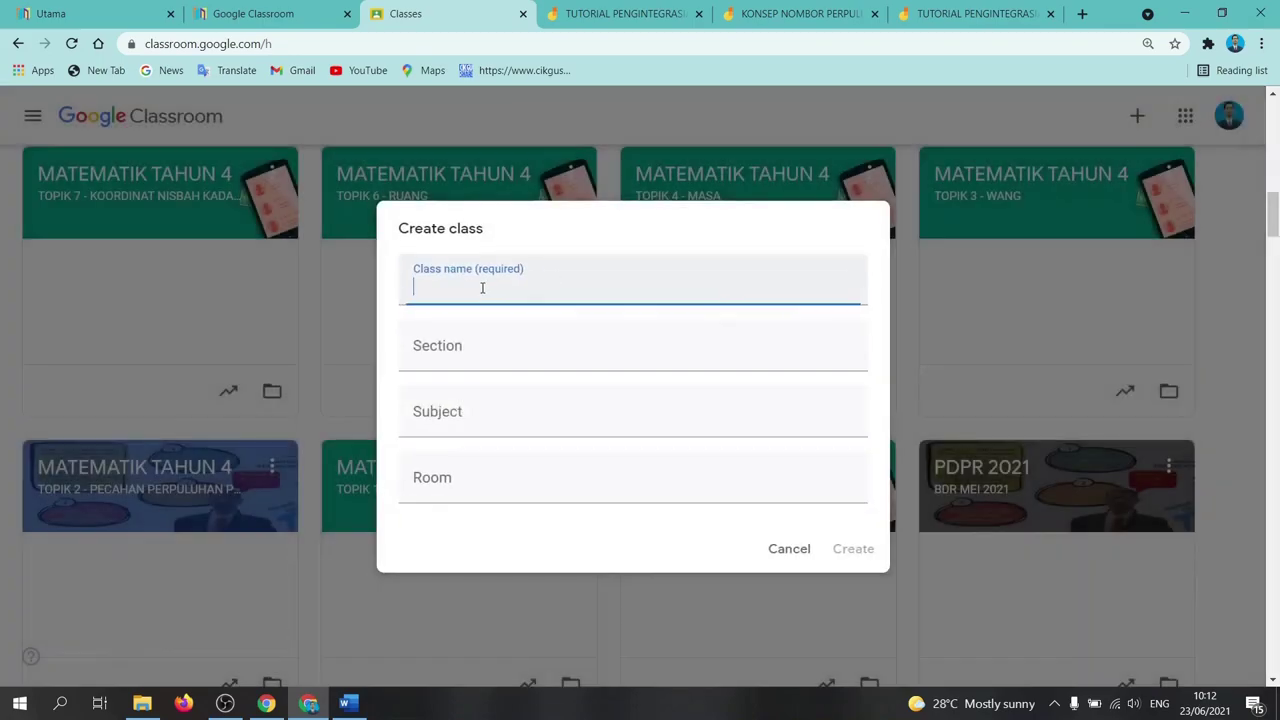
text(PENGI)
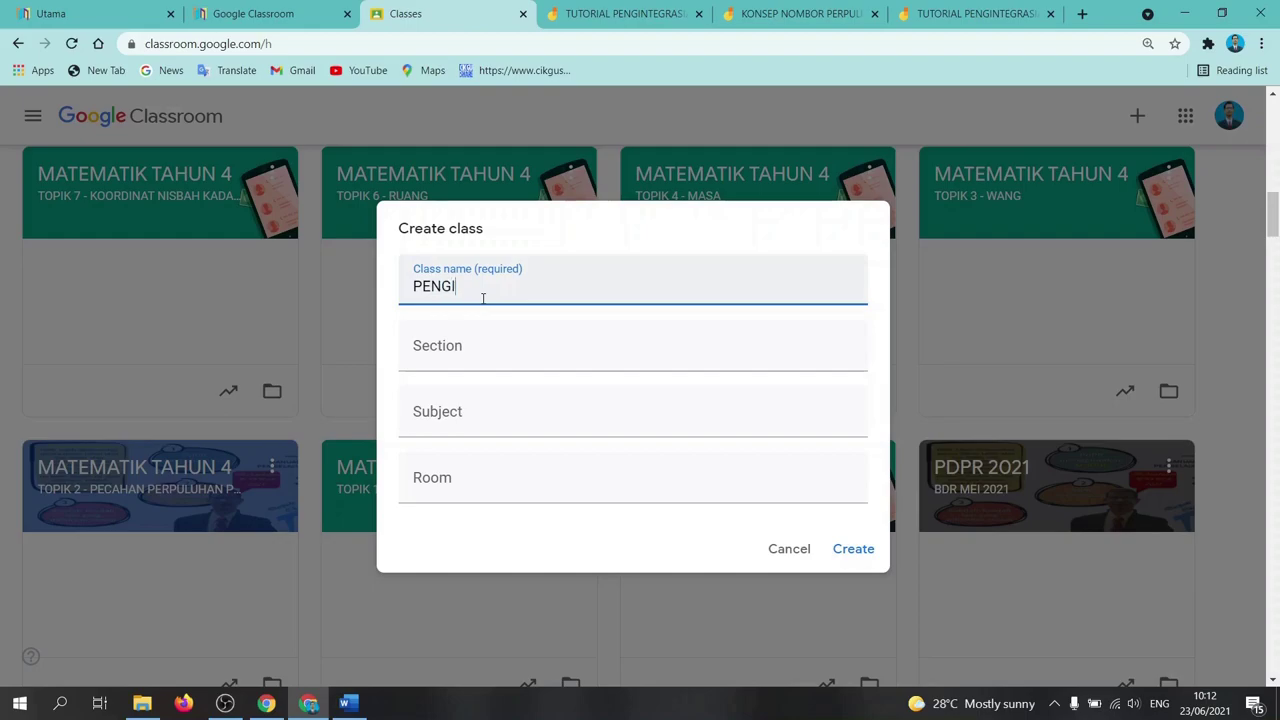
text(NTEGRASIAN JA)
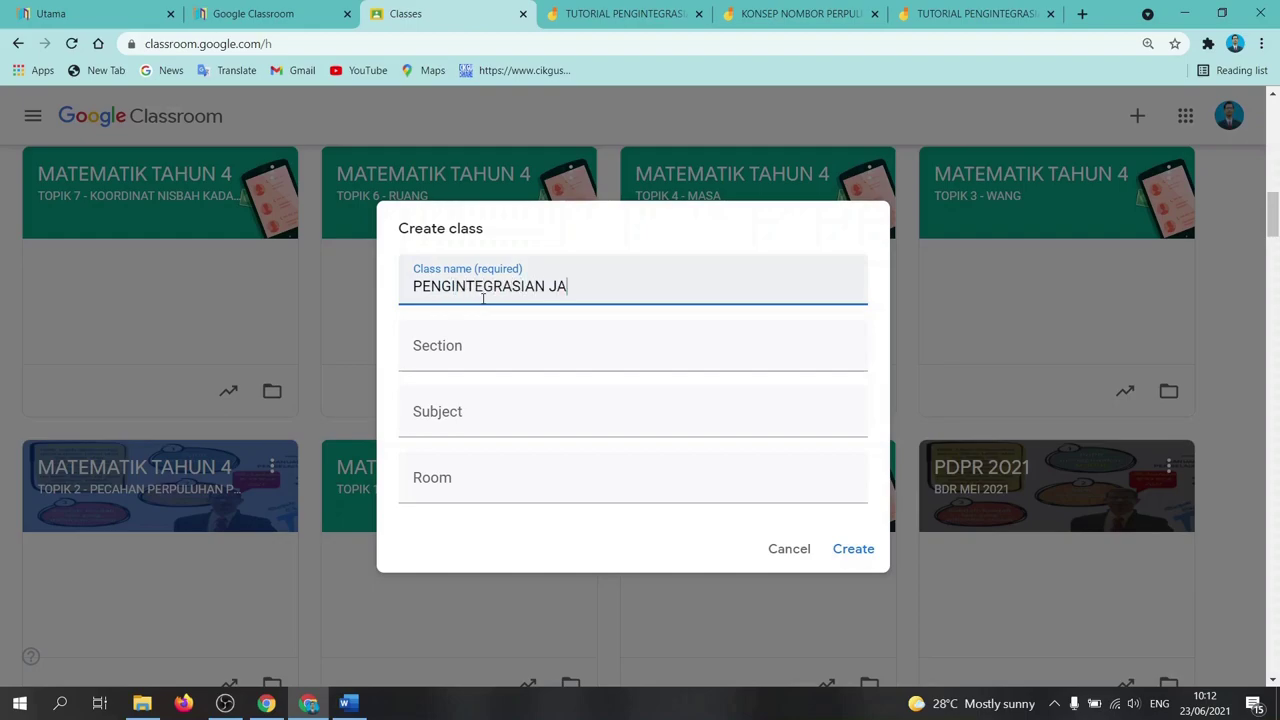
text(MBOARD DALAM G)
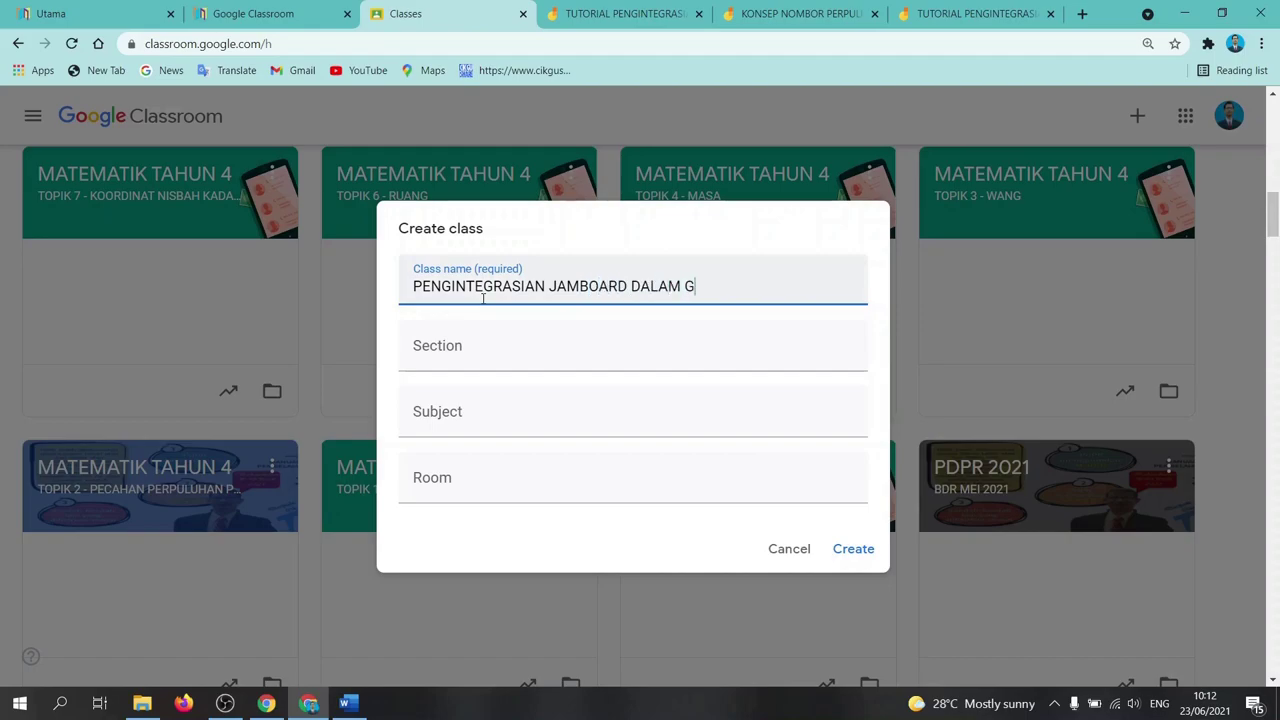
text(M)
key(BackSpace)
text(PDPR)
Step: Set the section to PDPR, the subject to JAMBOARD and the room to DELIMA, and create the class
click(440, 360)
text(PDPR)
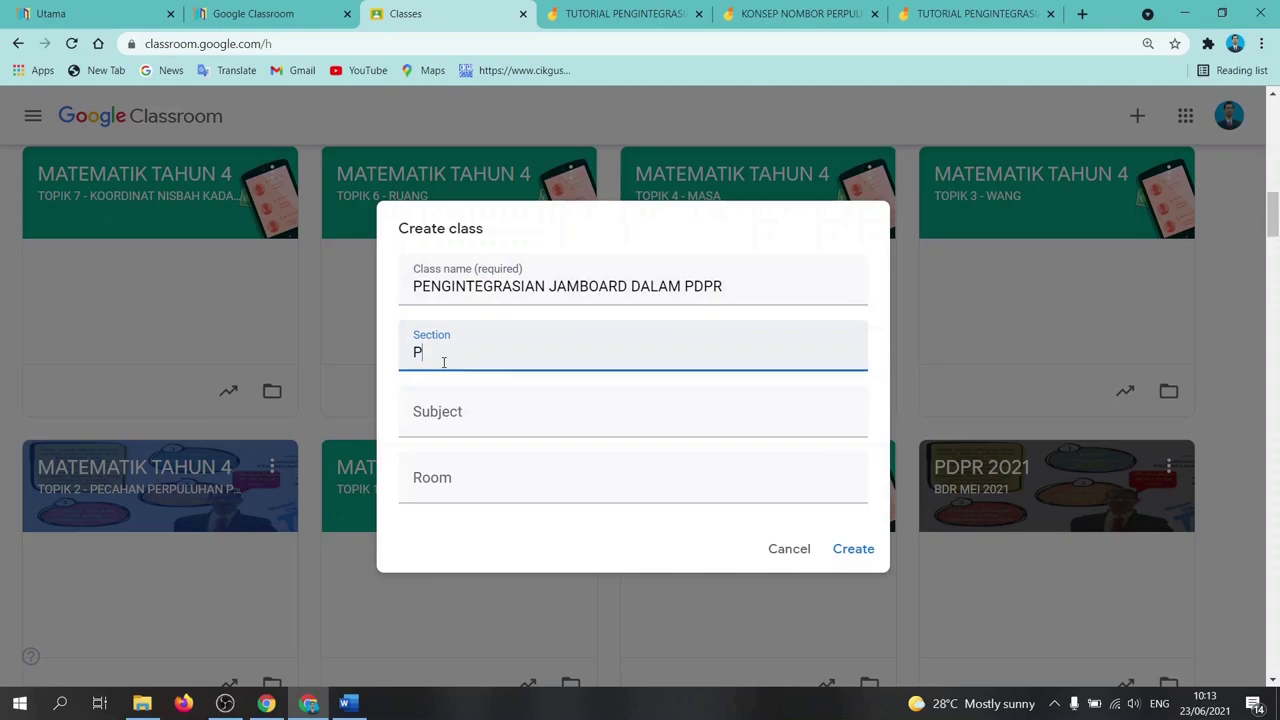
click(420, 418)
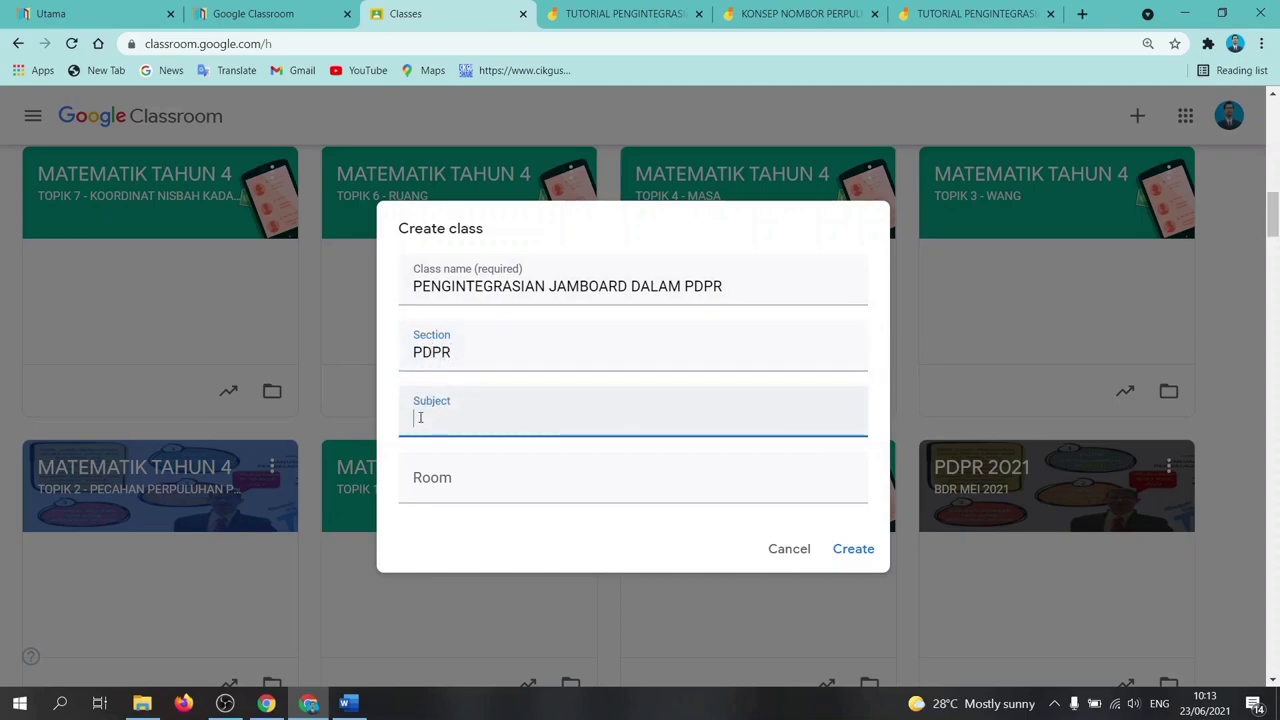
text(DELI)
text(JAMBOA)
text(RD)
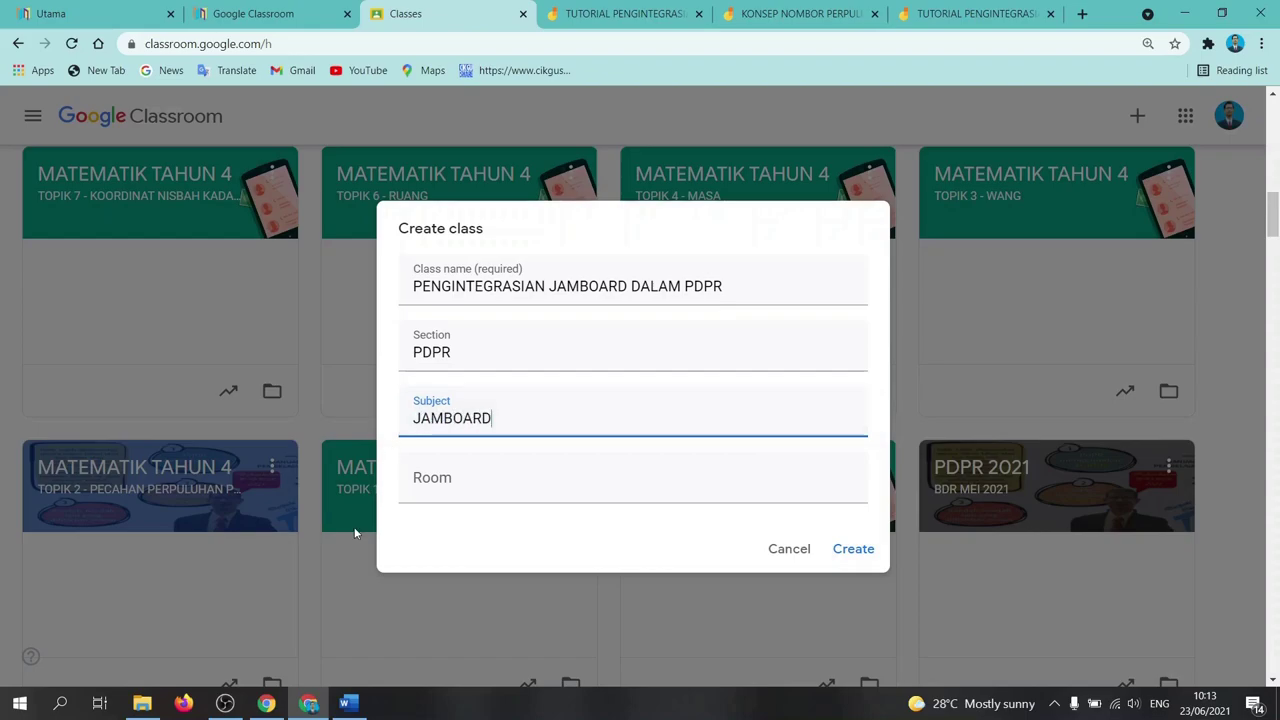
click(498, 489)
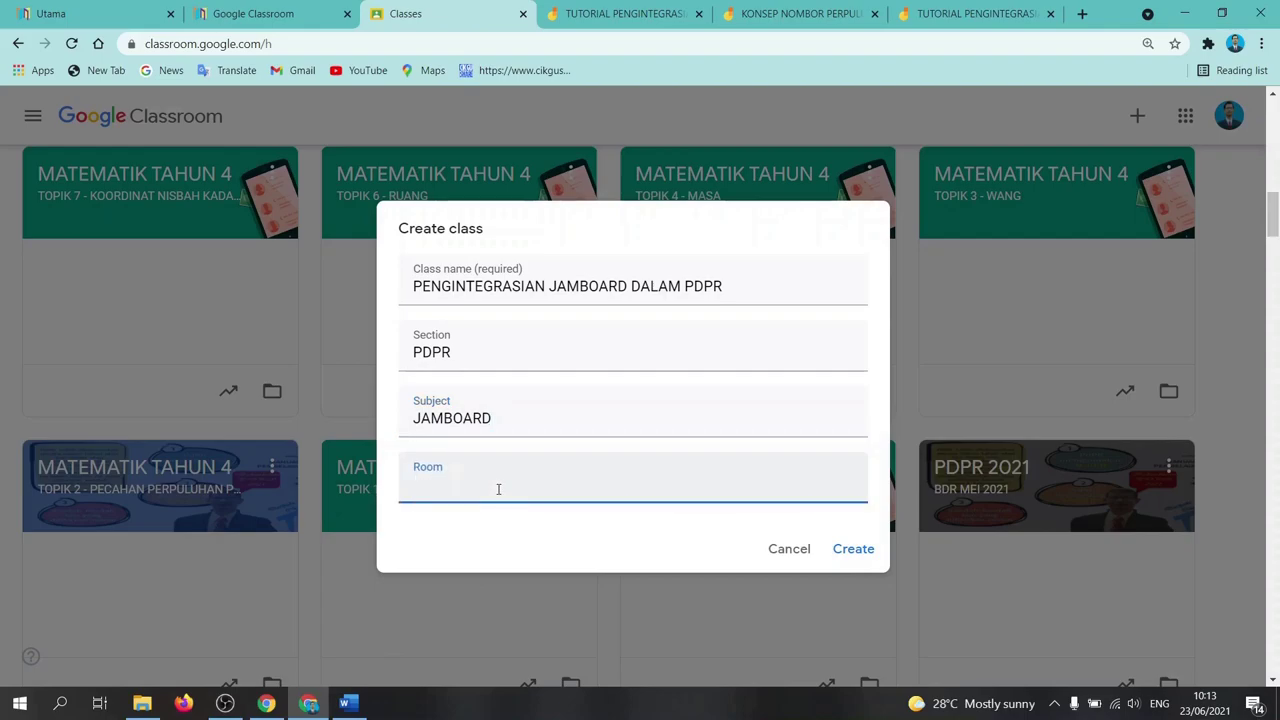
text(DELIMA)
click(857, 552)
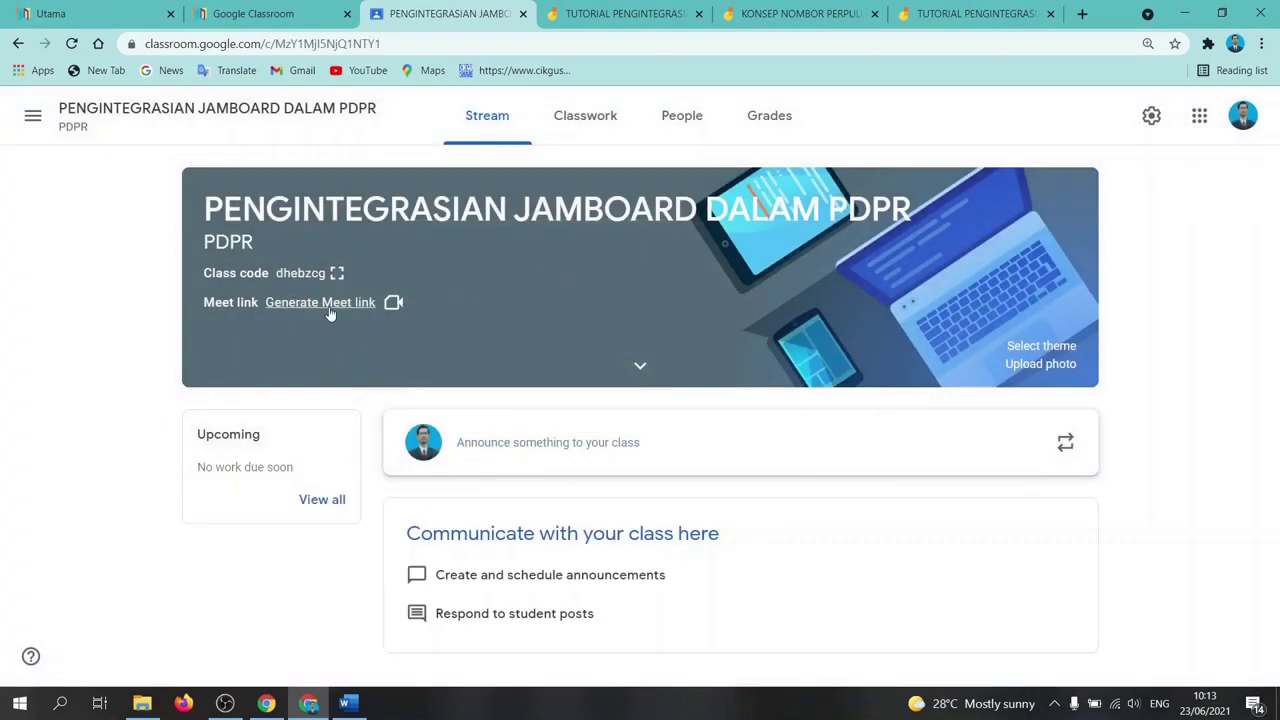
Step: Change the class theme to the last General gallery image, with the red book, glasses and newspaper
click(1033, 348)
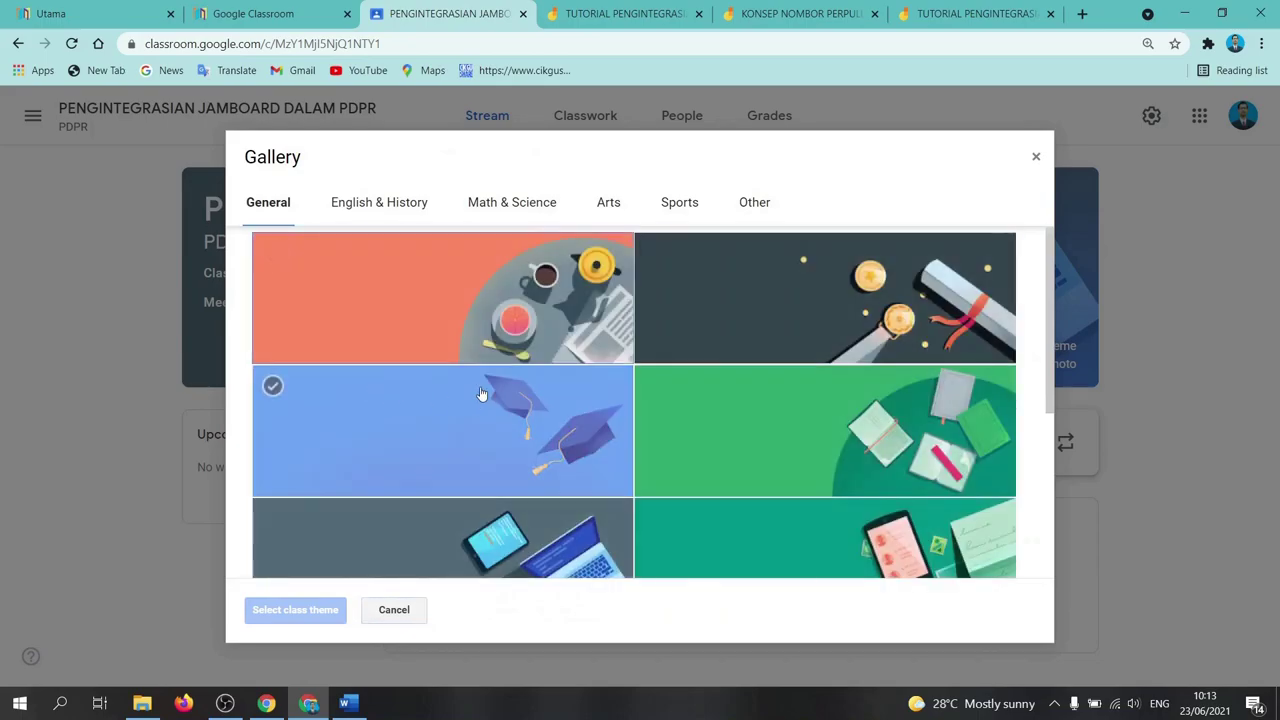
scroll(703, 390, down, 3)
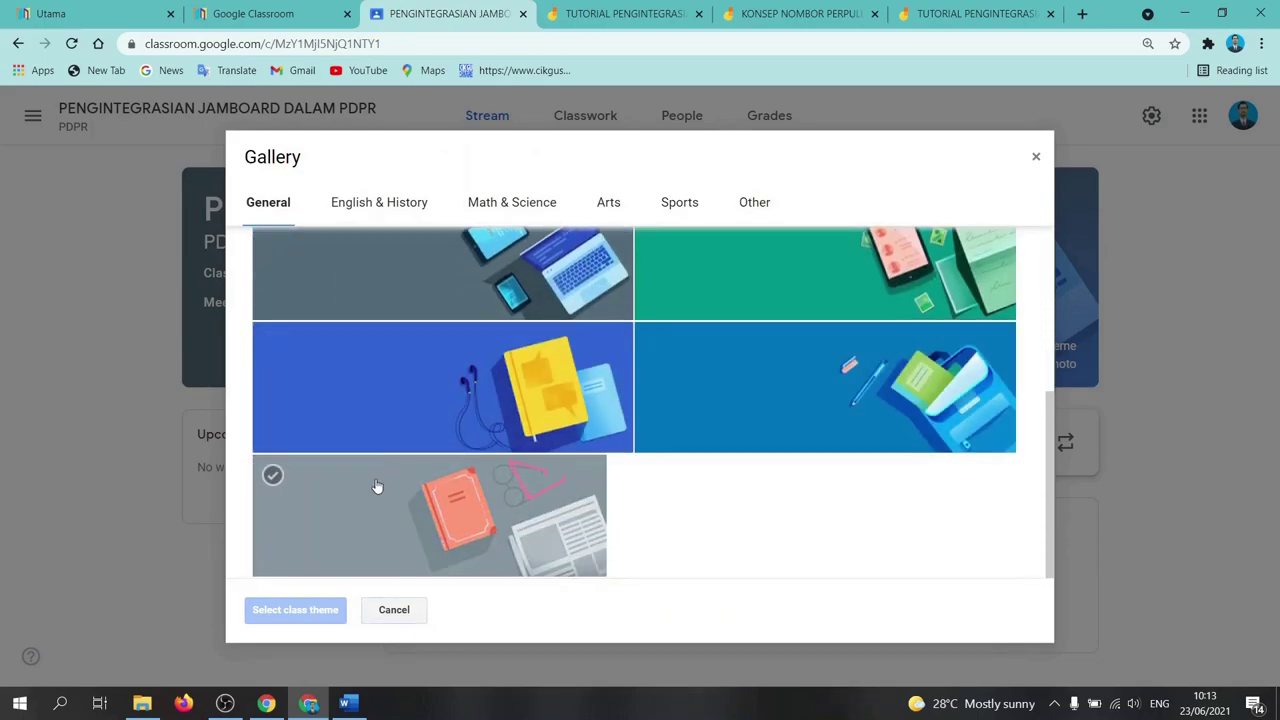
click(378, 485)
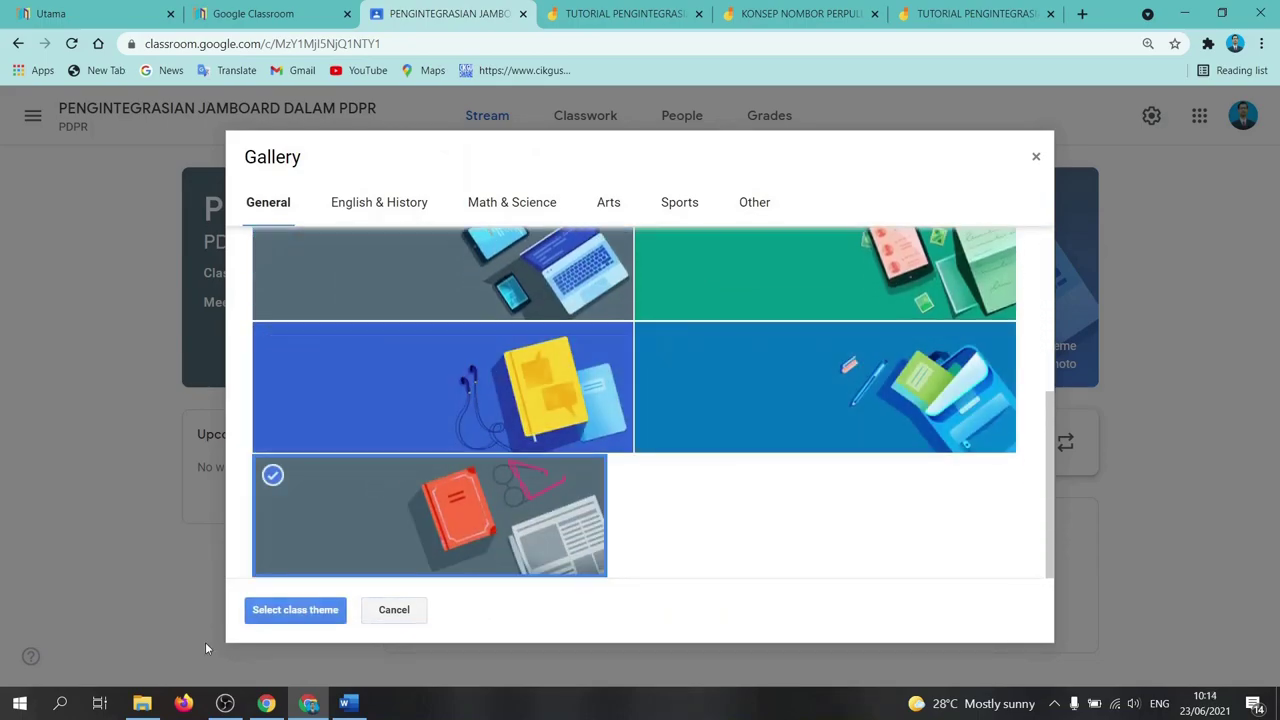
click(265, 612)
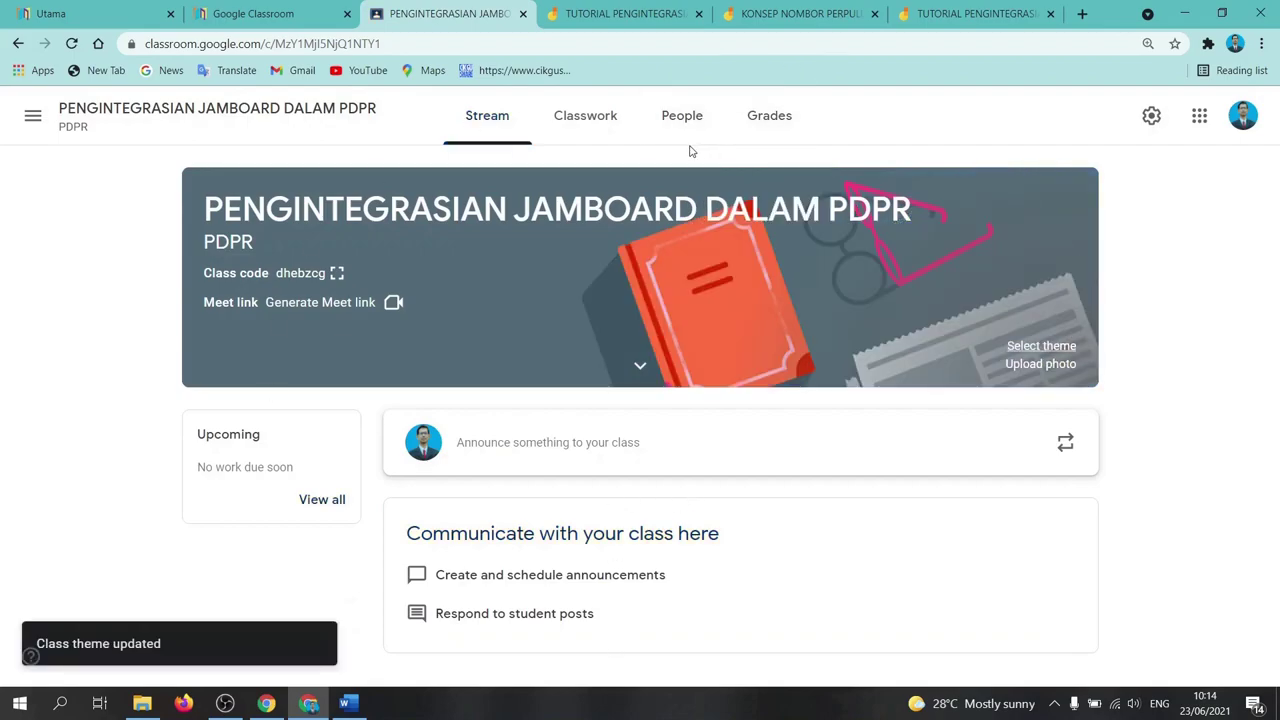
Step: Create a new classwork material and give it the title PENGINTEGRASIAN JAMBOARD
click(590, 120)
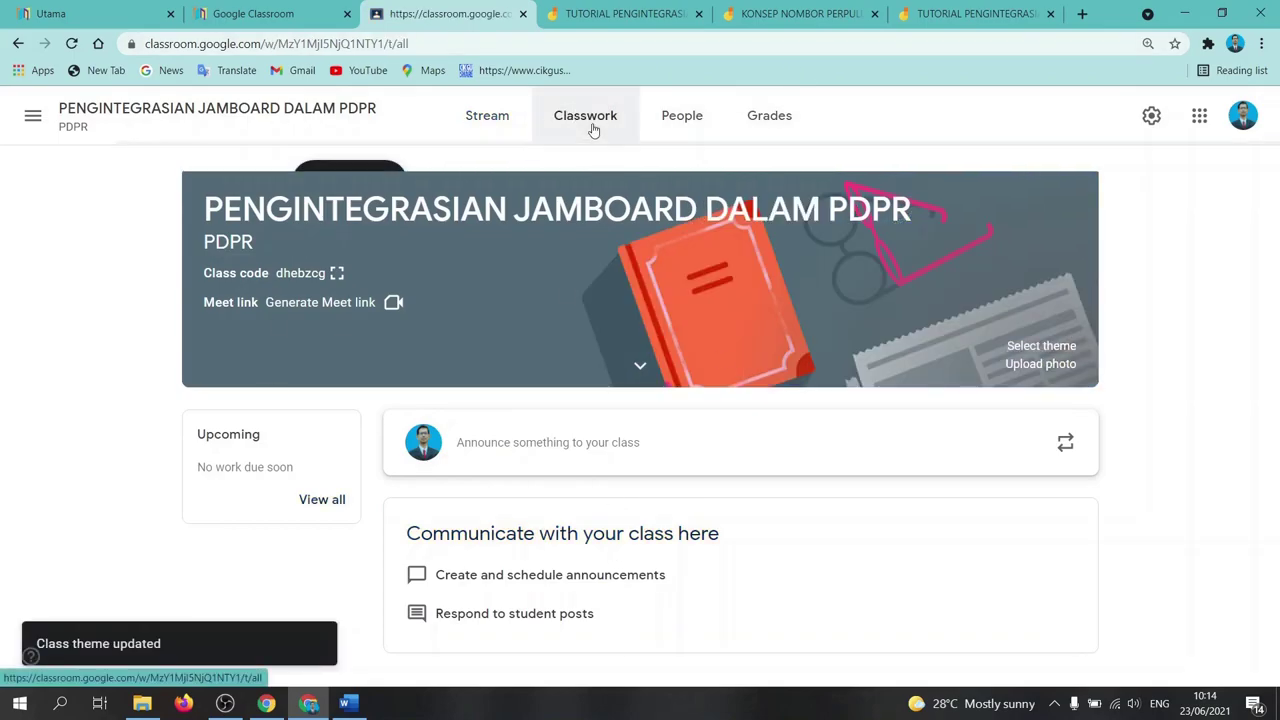
click(353, 198)
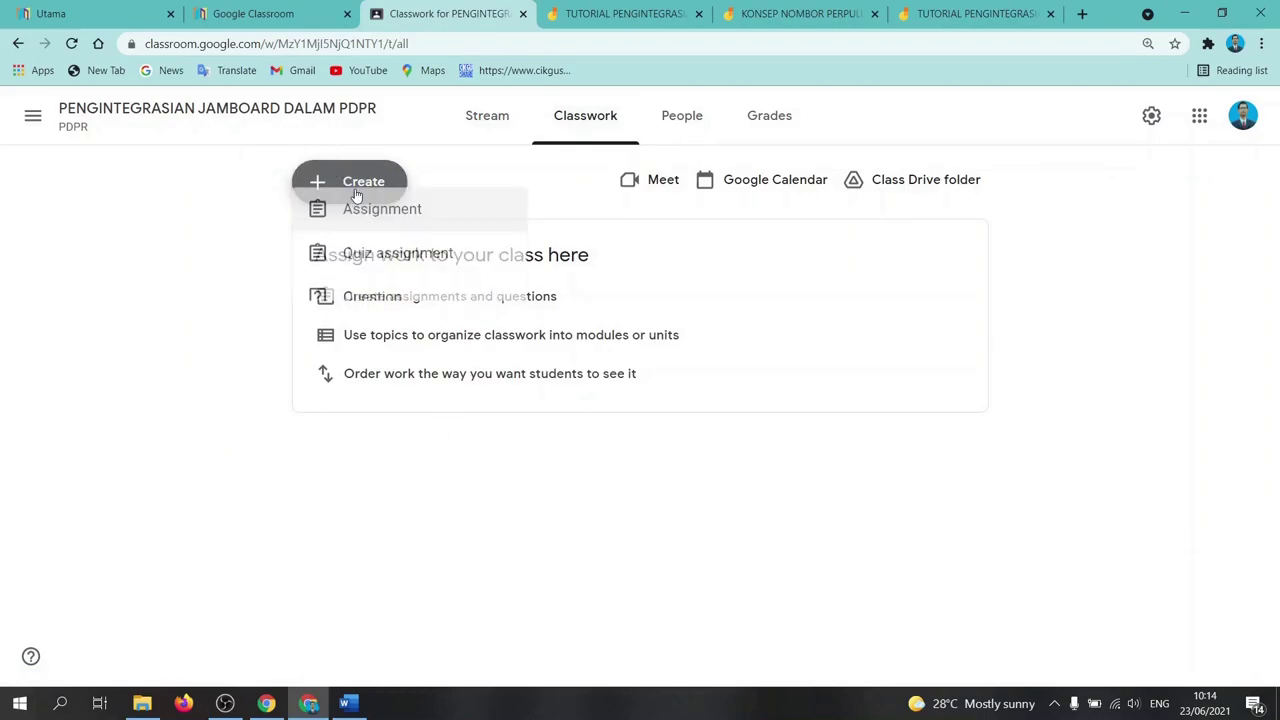
click(365, 374)
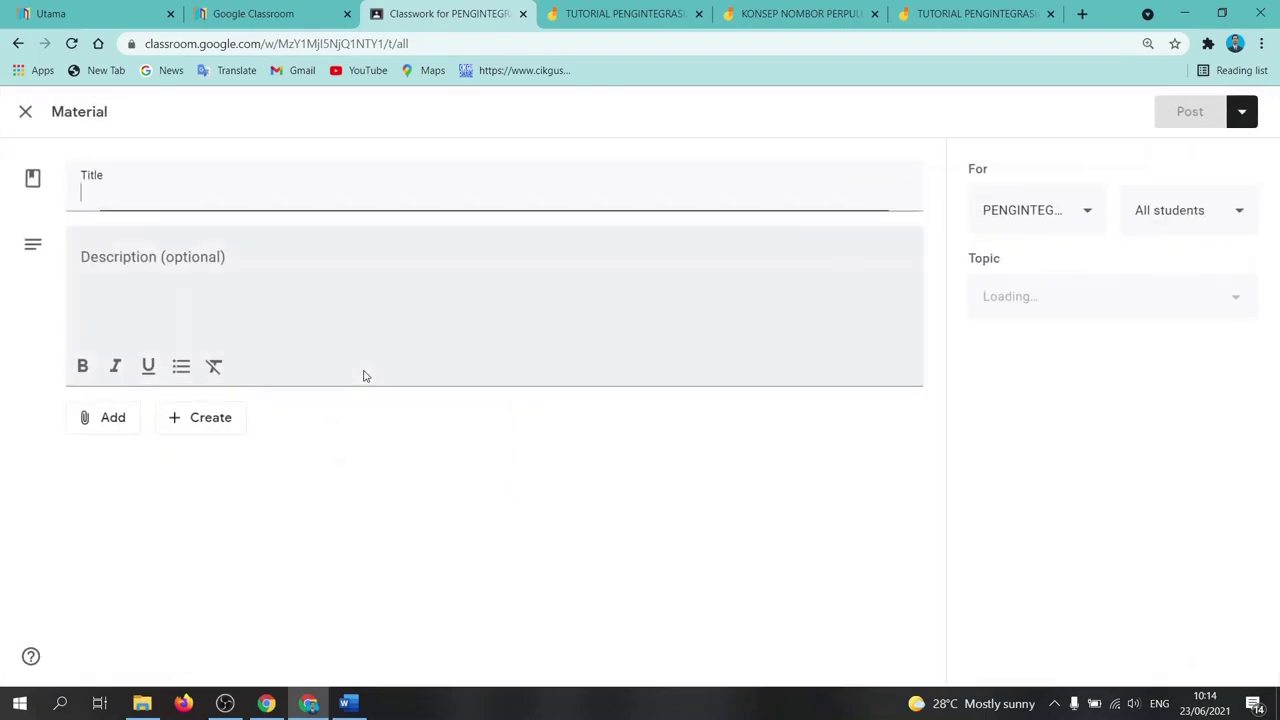
click(251, 206)
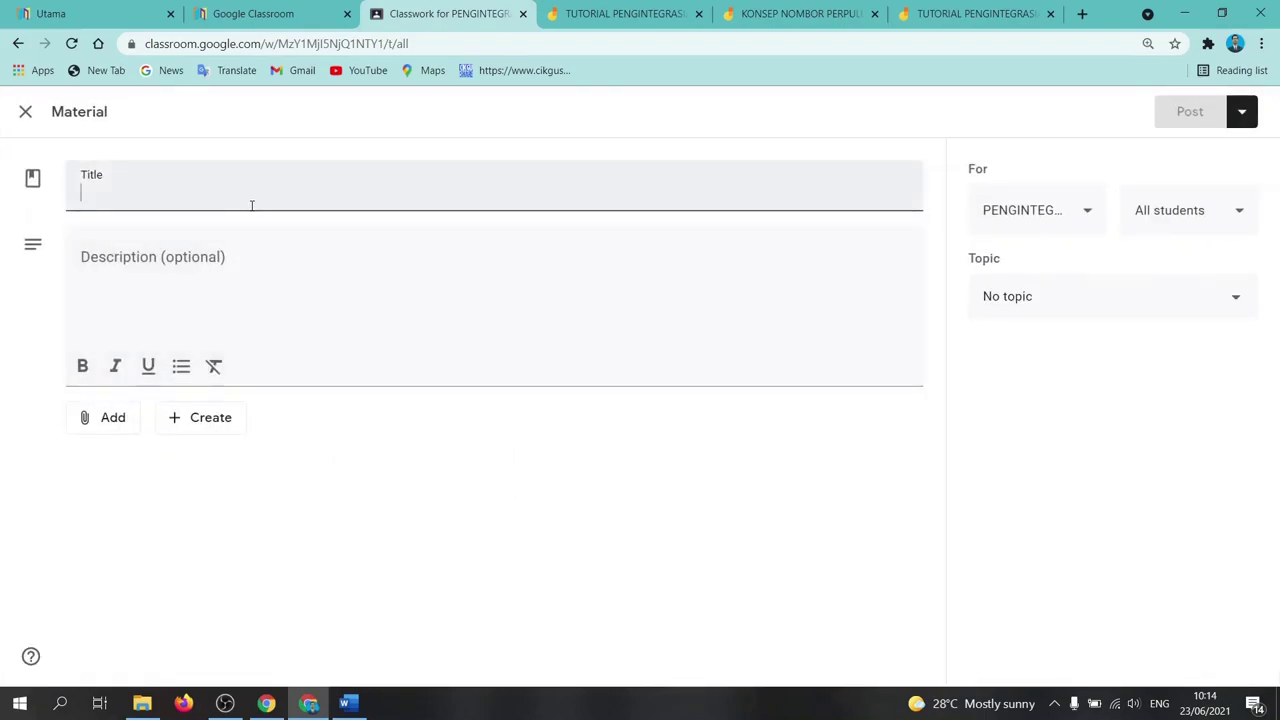
text(PENGIN)
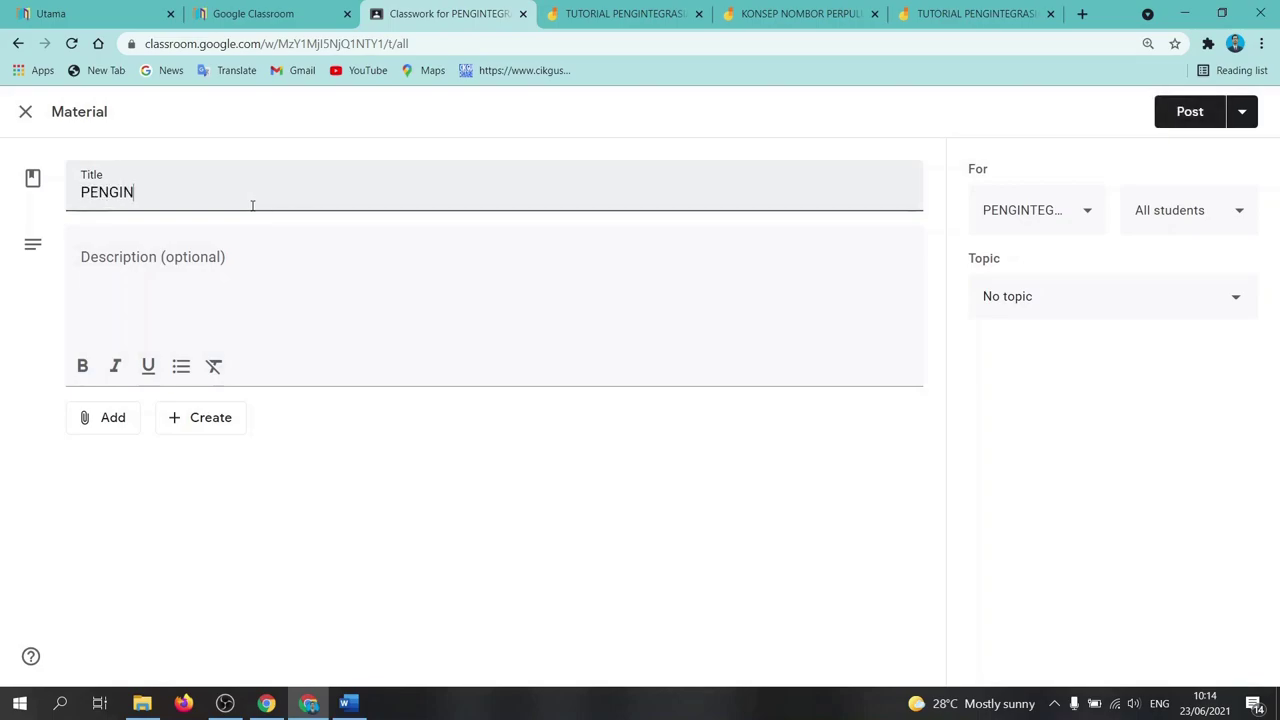
key(BackSpace)
key(BackSpace)
key(BackSpace)
key(BackSpace)
key(BackSpace)
key(BackSpace)
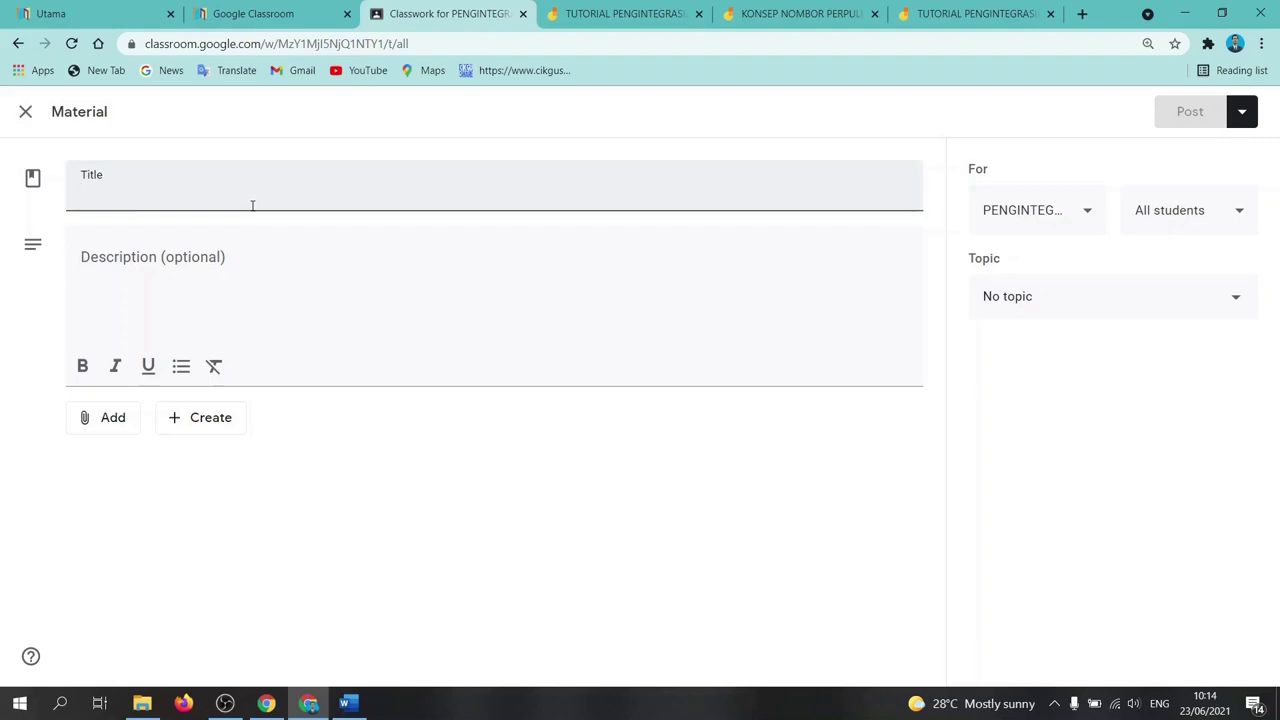
text(PENGIN)
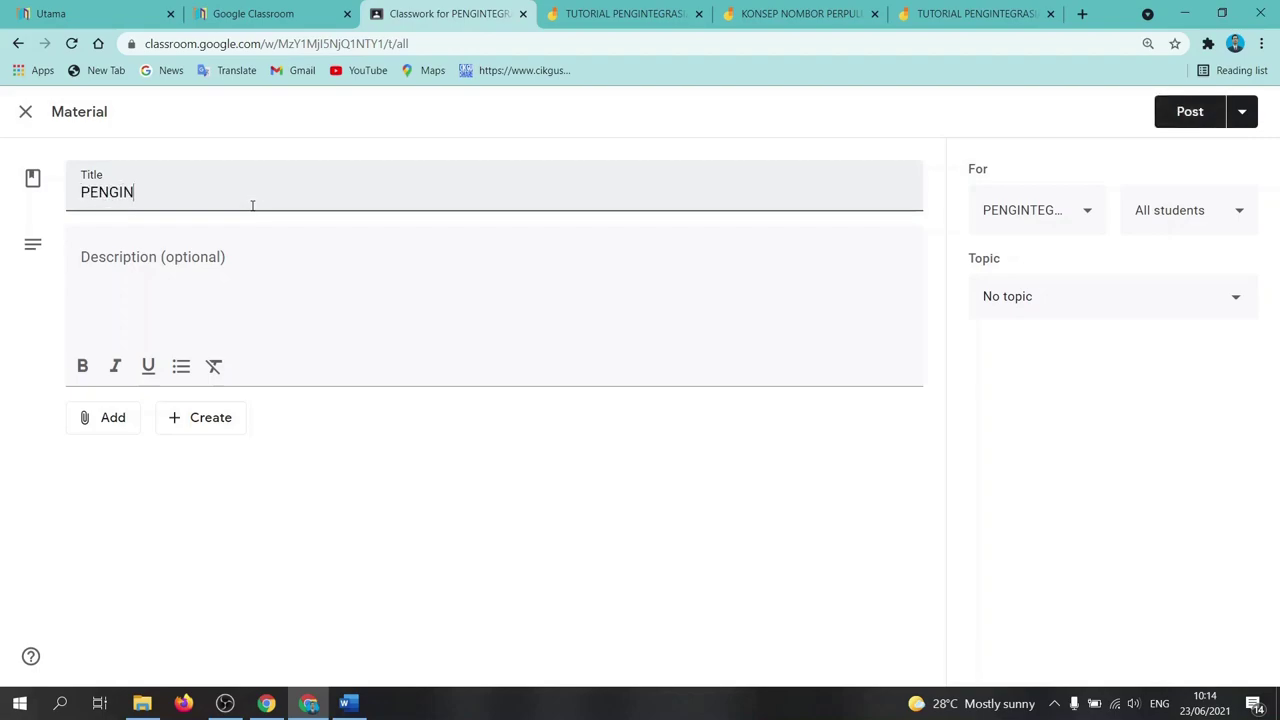
text(TEGRASIAN JAMB)
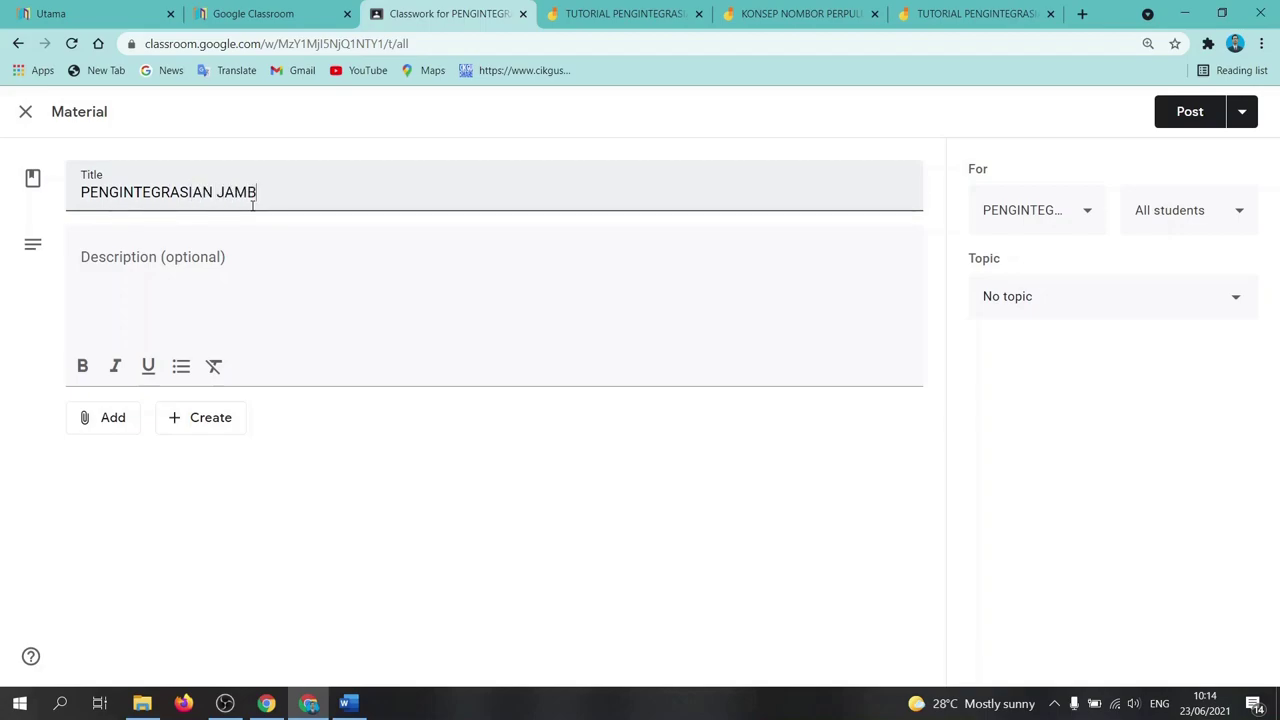
text(OARD)
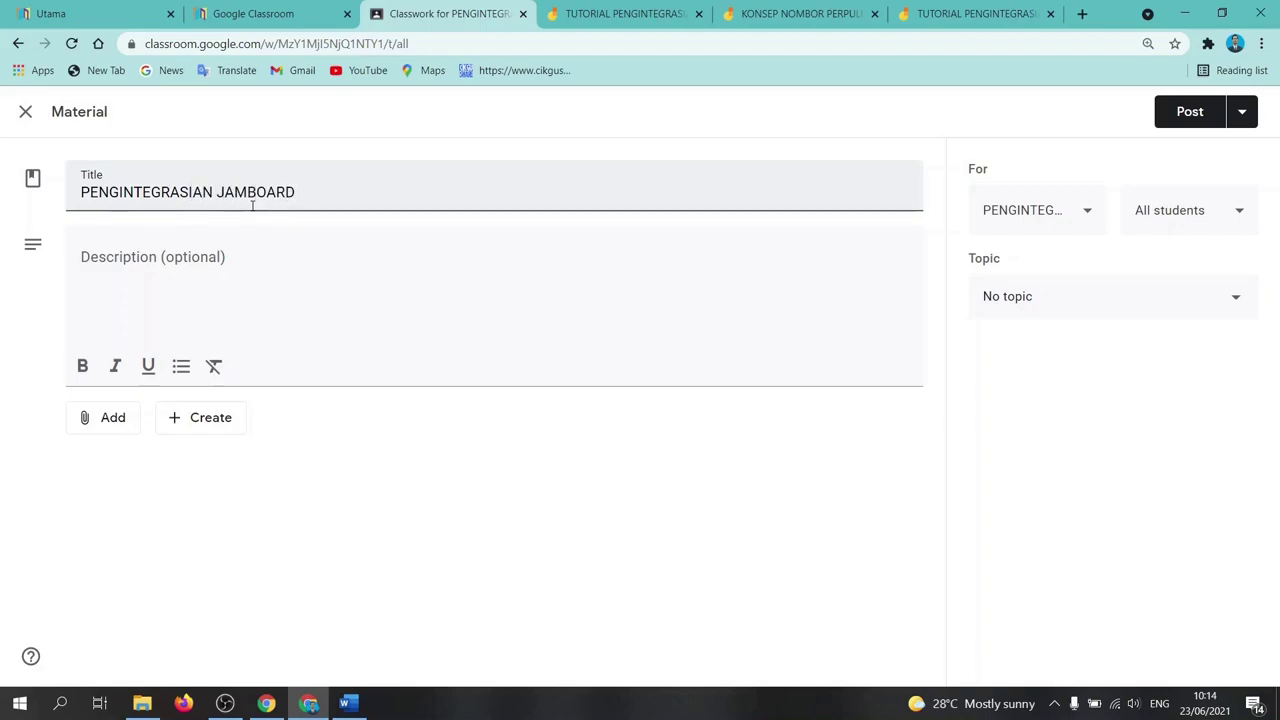
Step: Enter the description PENGINTEGRASIAN JAMBOARD DALAM PDPR and change the material's title to PENGENALAN JAMBOARD
click(85, 245)
click(90, 258)
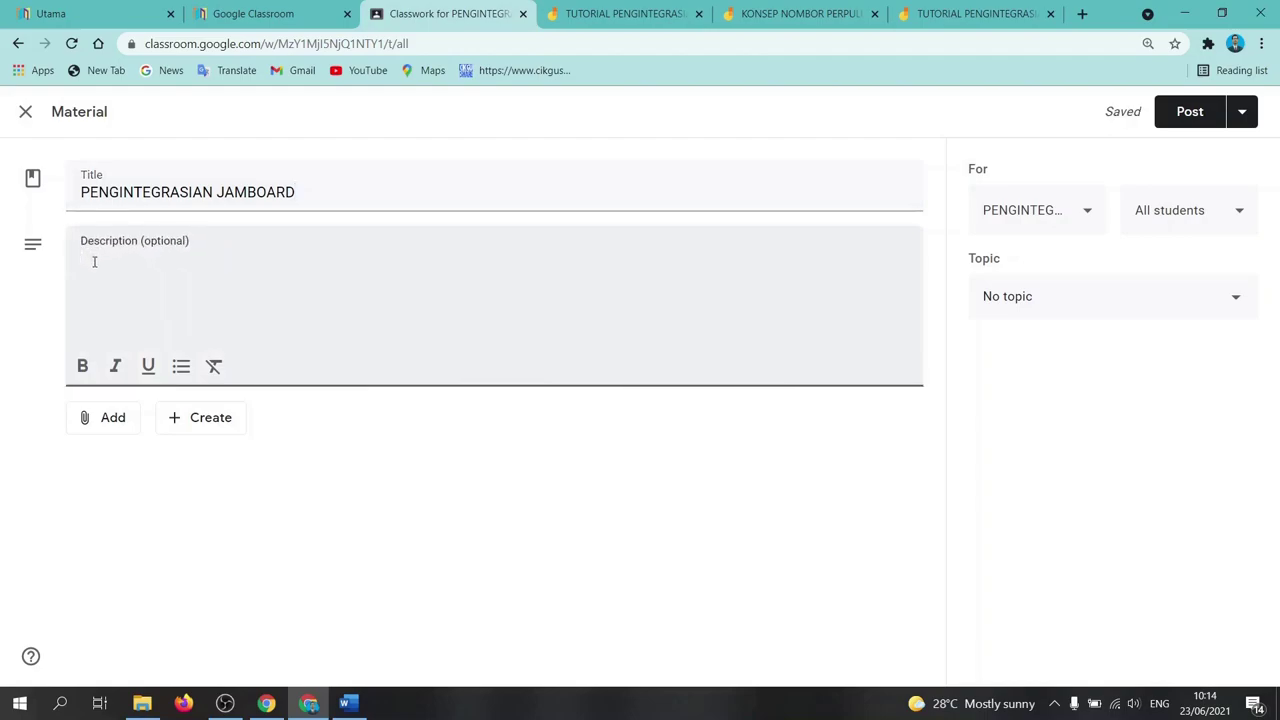
text(PENGINTEGRAS)
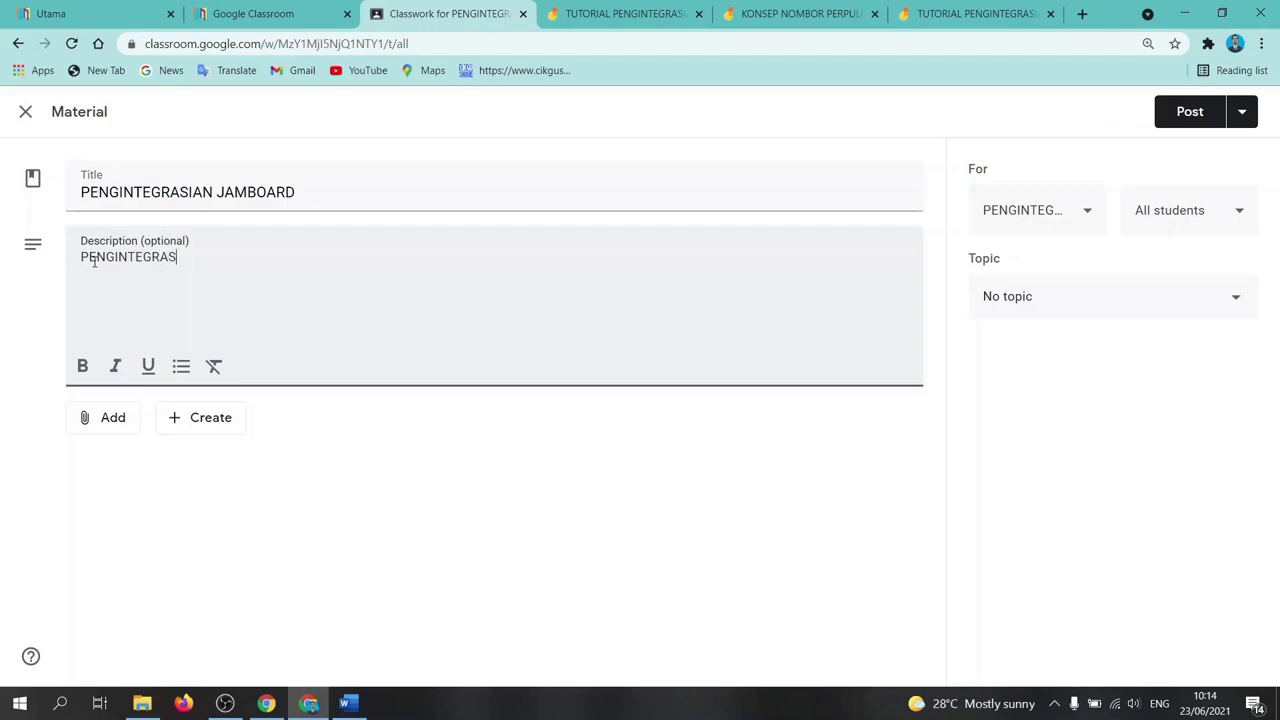
text(IAN JAMBOARD)
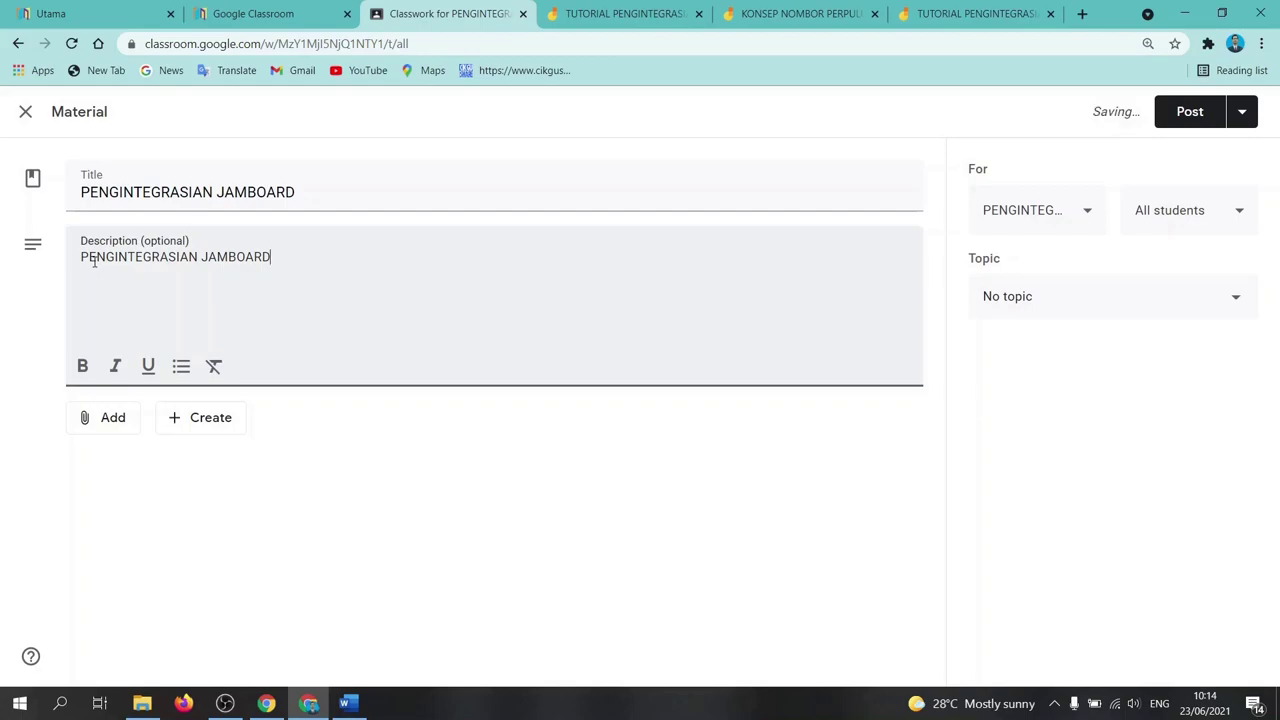
text( DALAM PDPR)
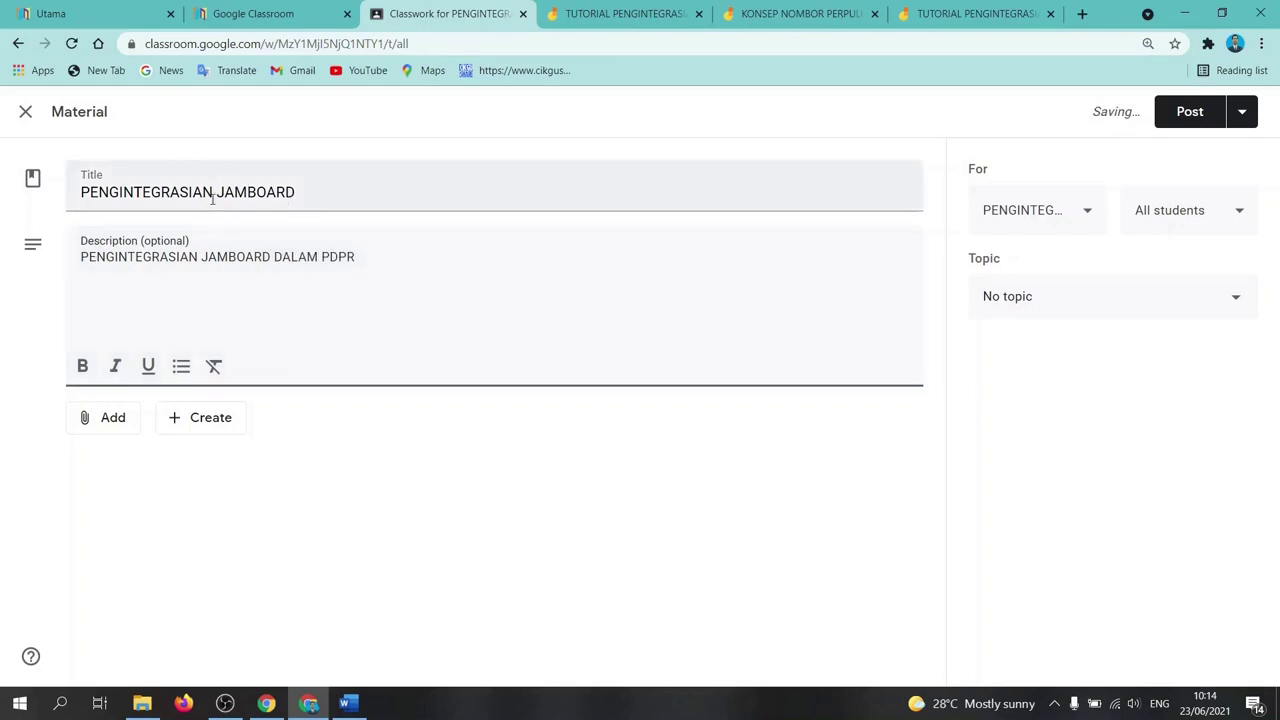
drag(213, 193, 2, 199)
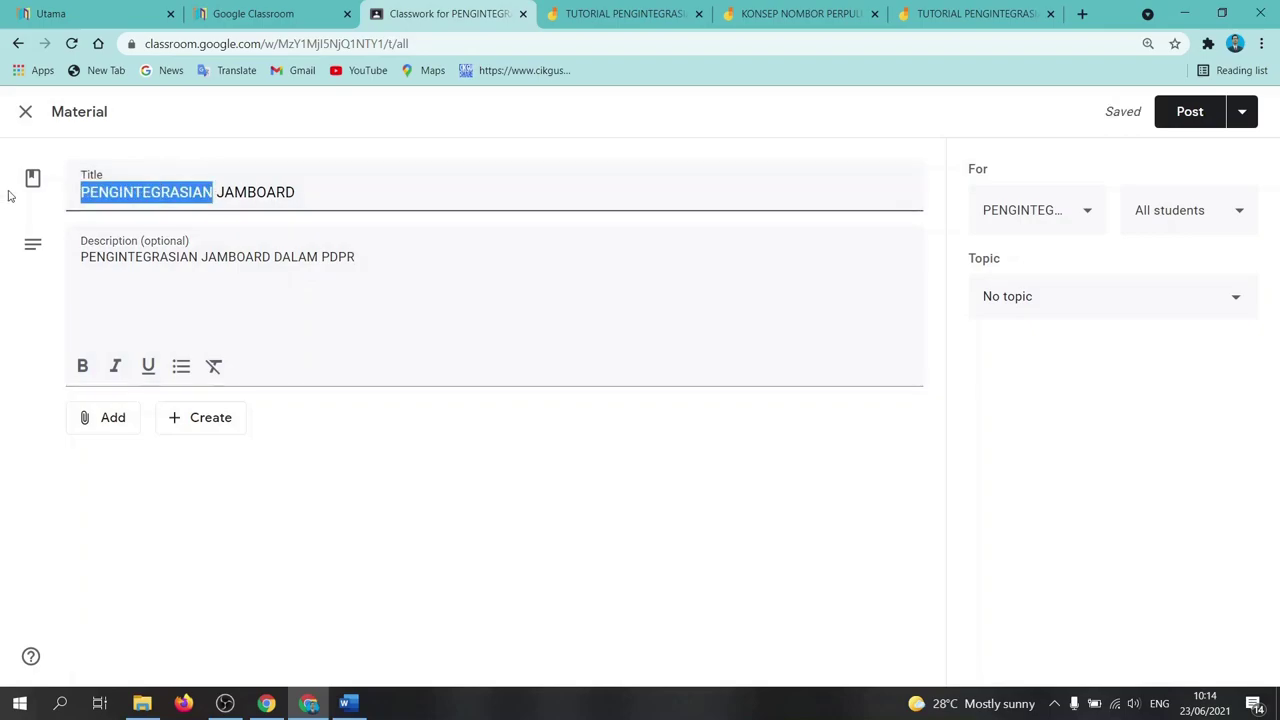
text(PENGENALAN)
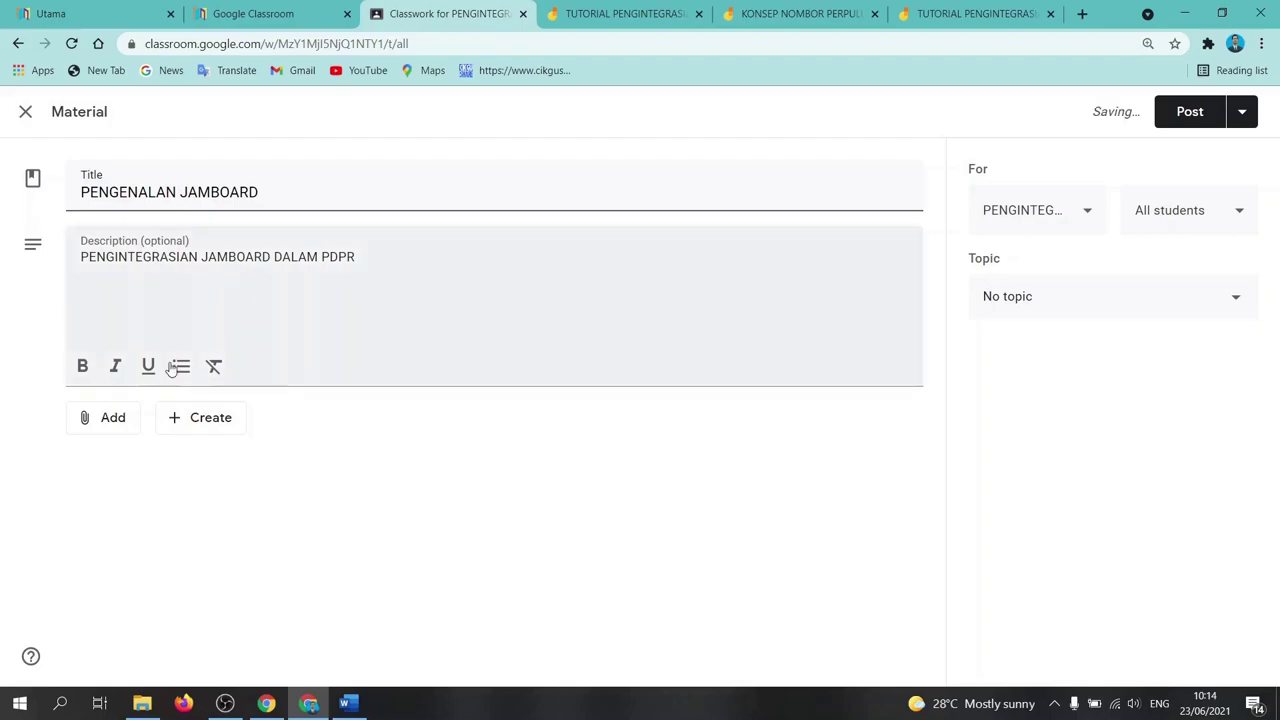
Step: Attach the copied Jamboard share link to the material
click(123, 428)
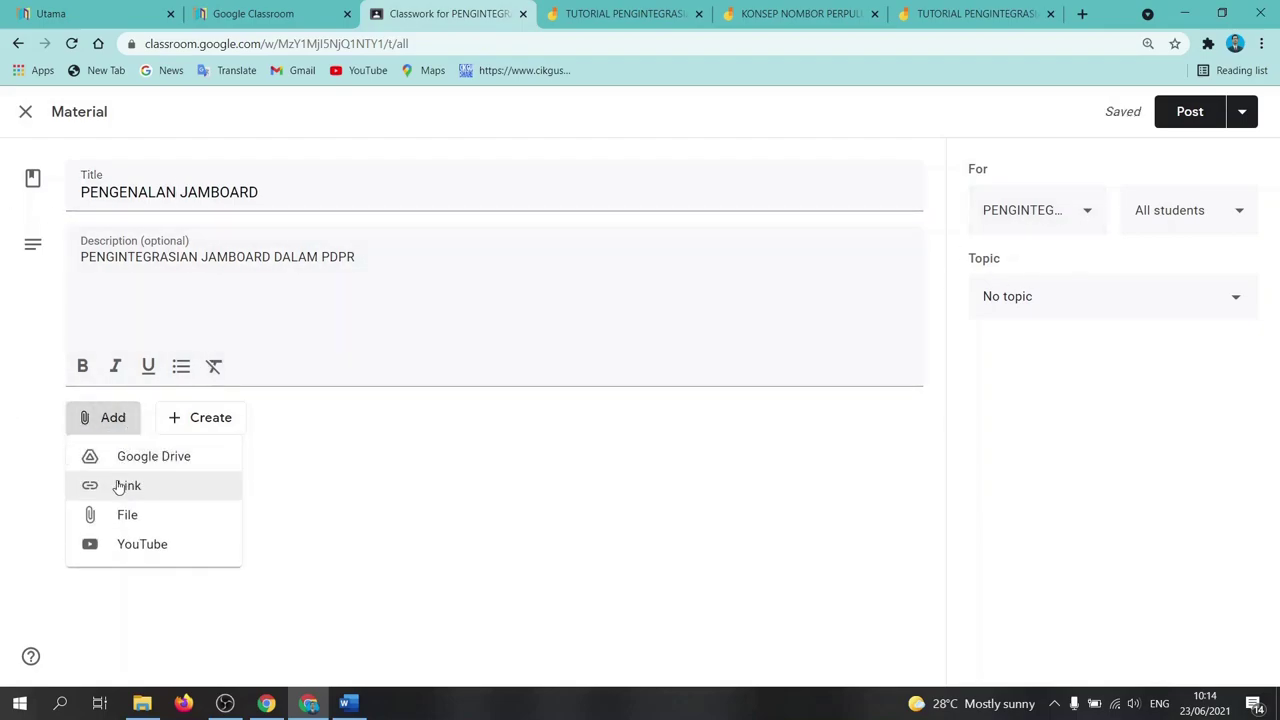
click(120, 482)
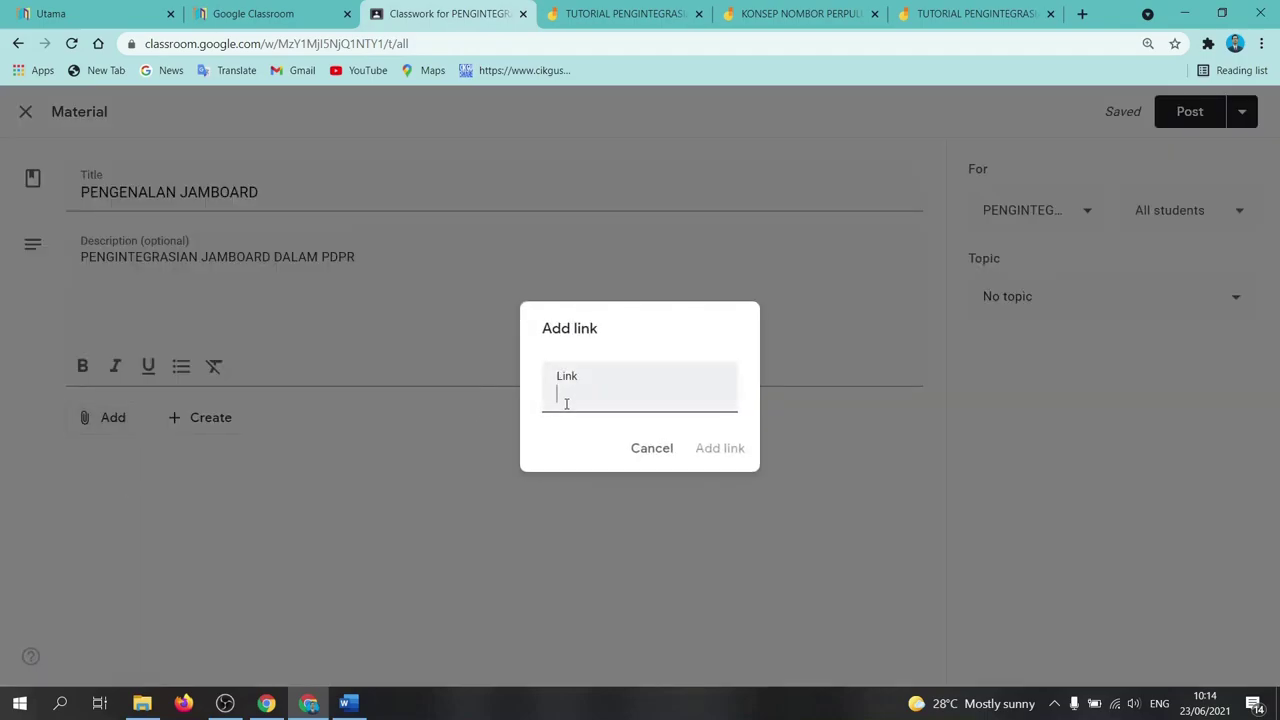
right_click(566, 403)
click(601, 532)
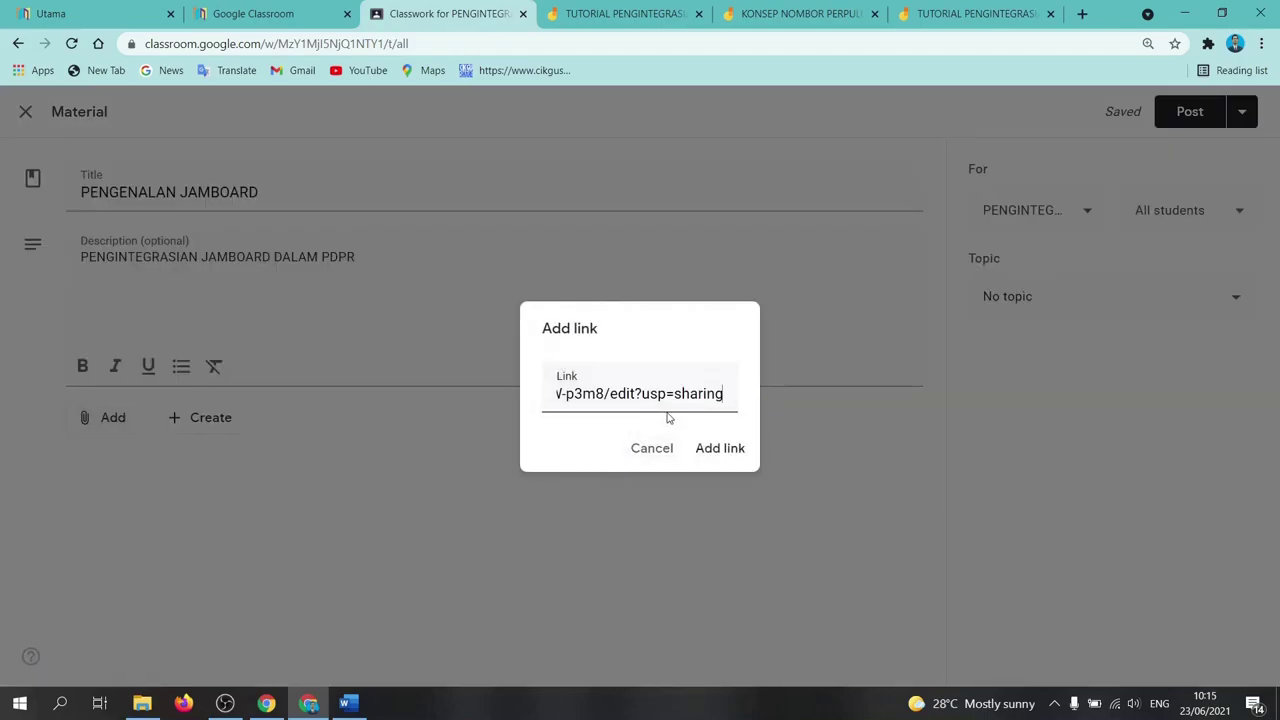
click(710, 450)
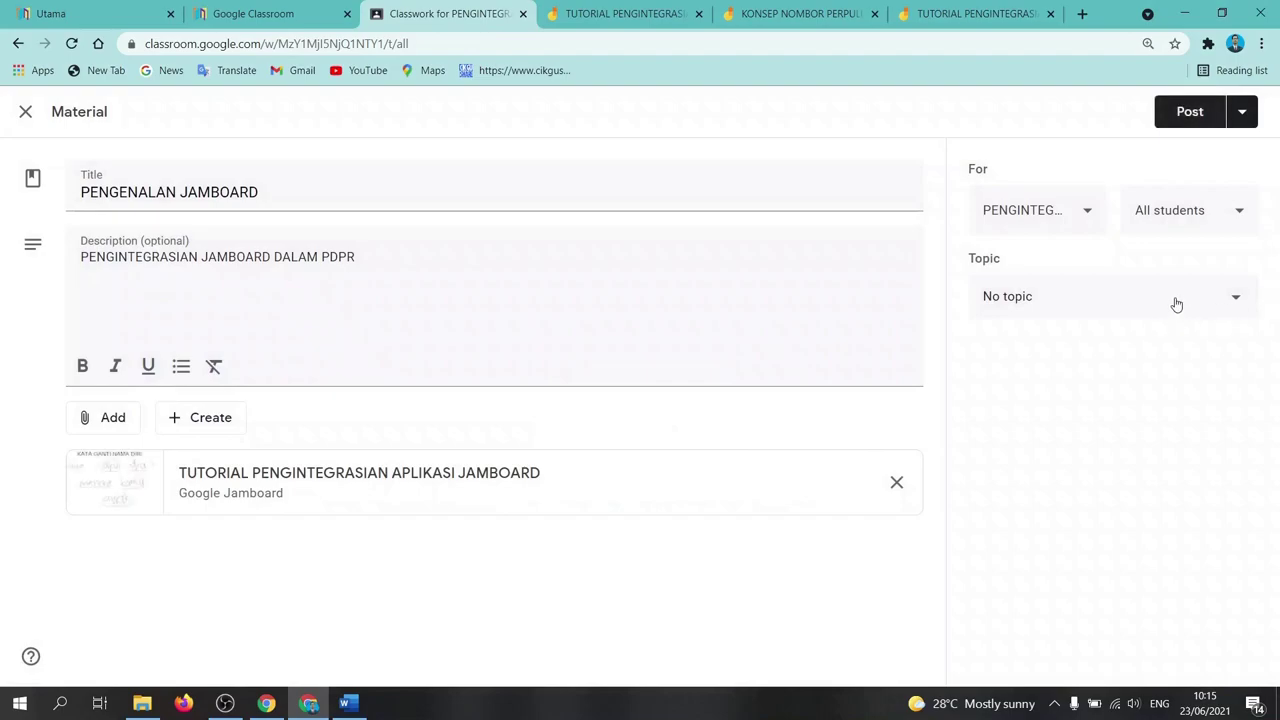
Step: Create the topic JAMBOARD for the material and post it to the class
click(1185, 298)
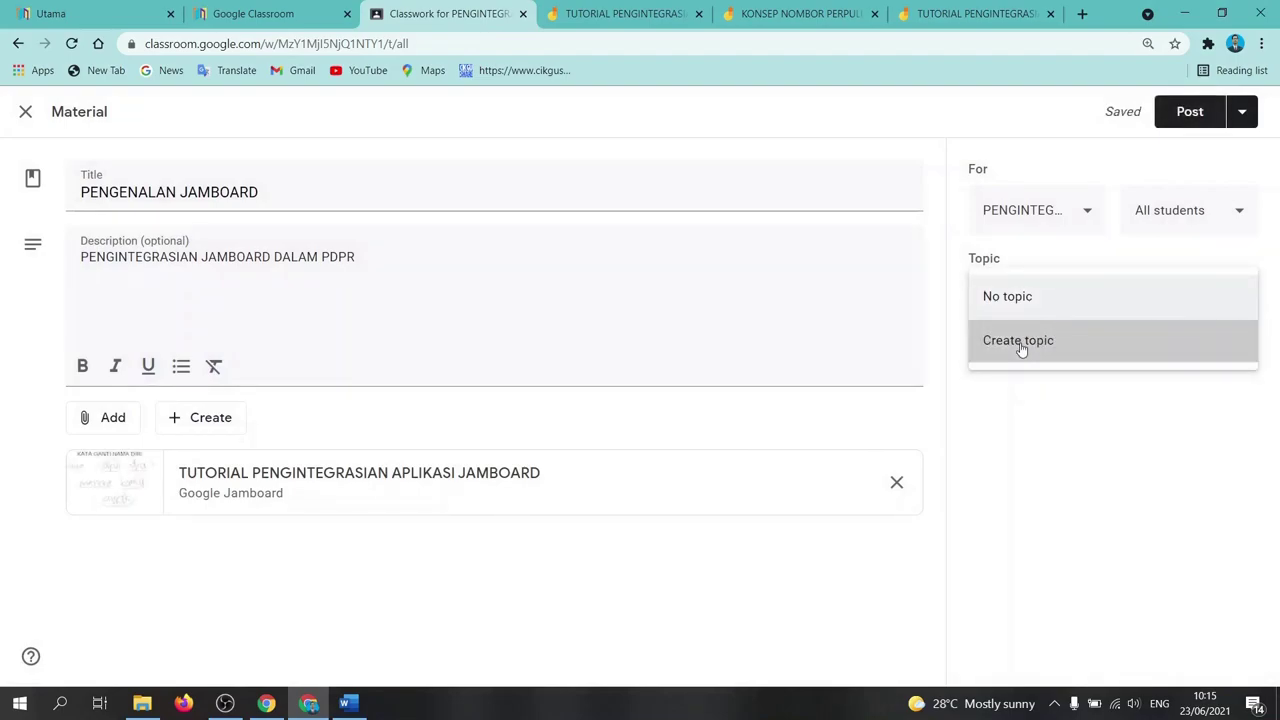
click(1020, 345)
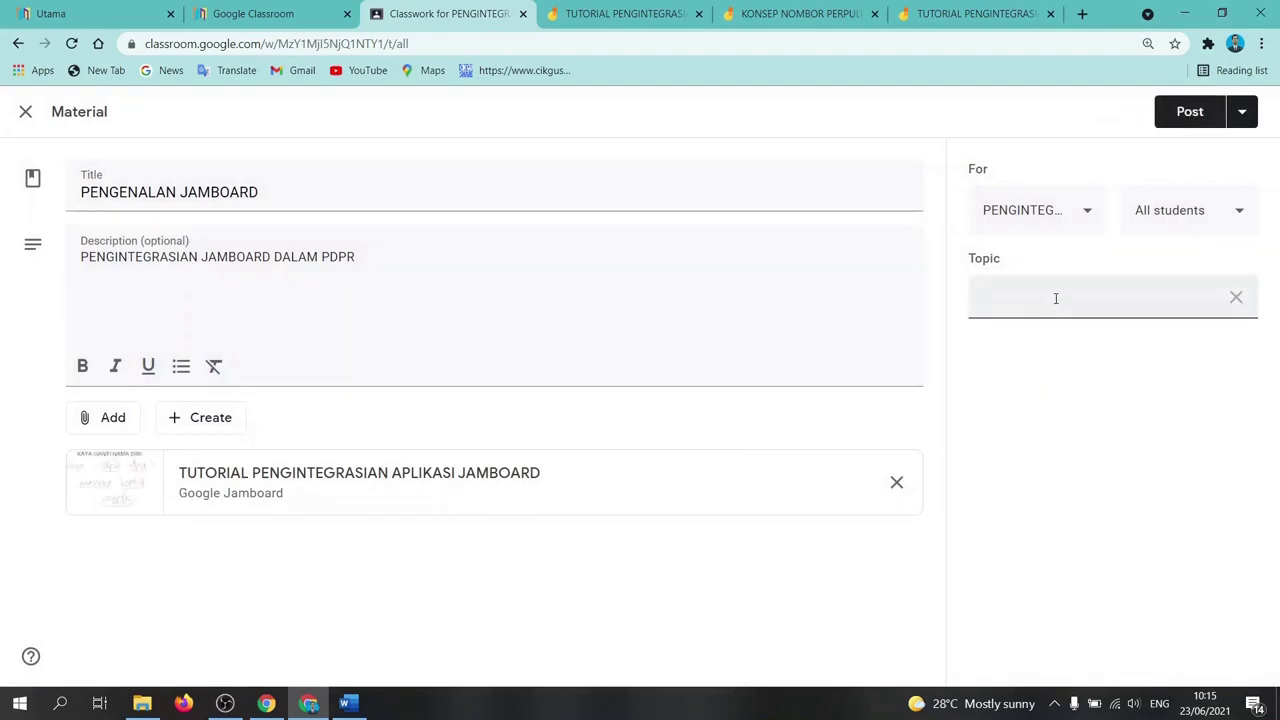
text(JAMBOARD)
click(1186, 112)
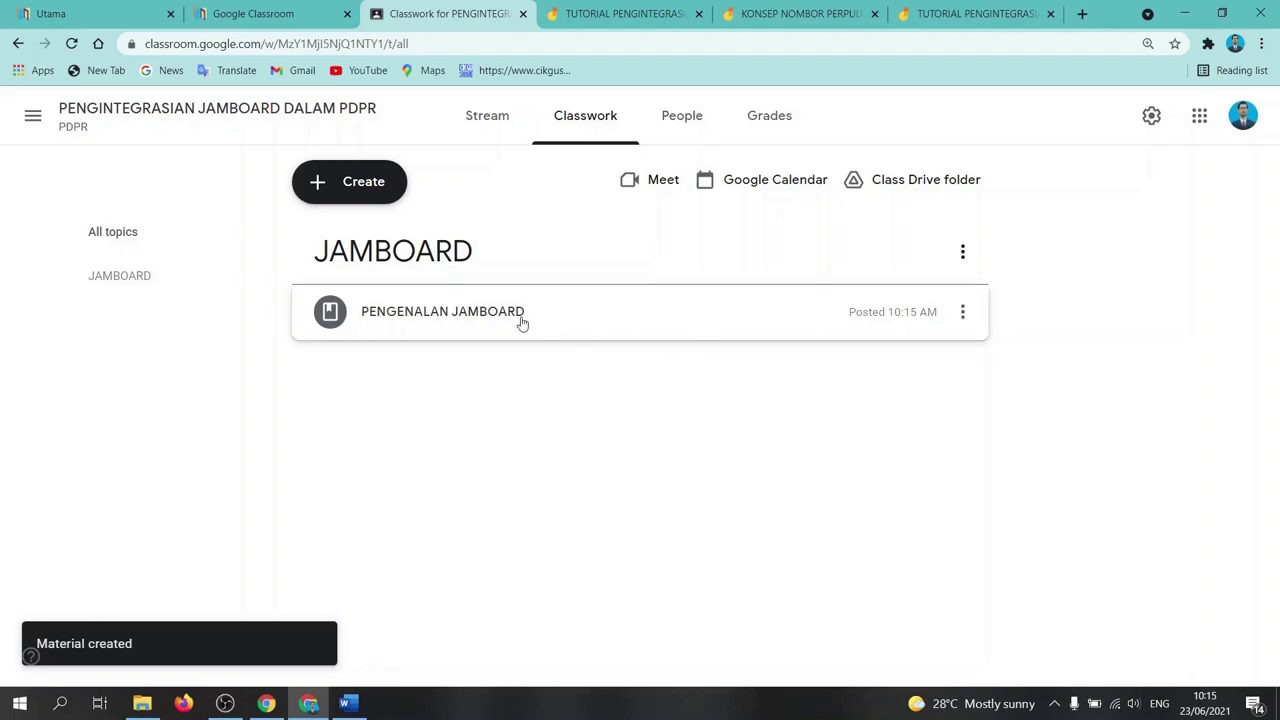
Step: Open the Jamboard attached to the posted PENGENALAN JAMBOARD material, view its third frame and return to the first
click(489, 323)
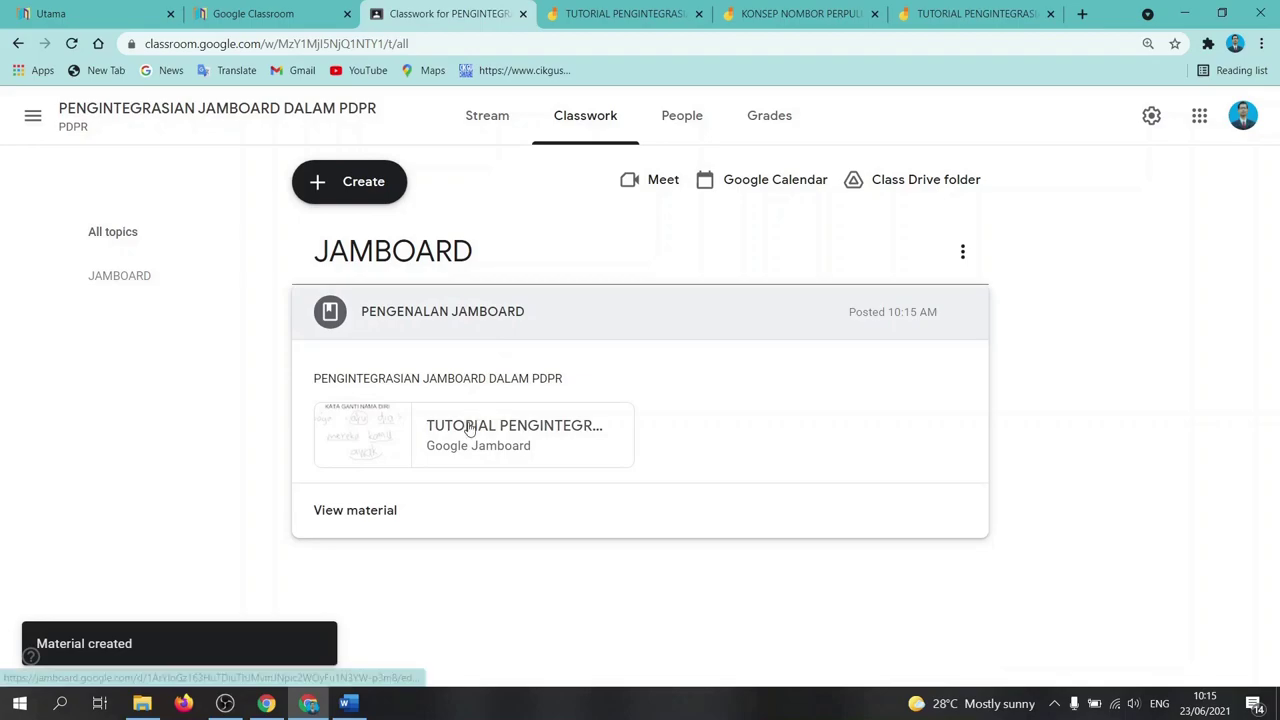
click(470, 428)
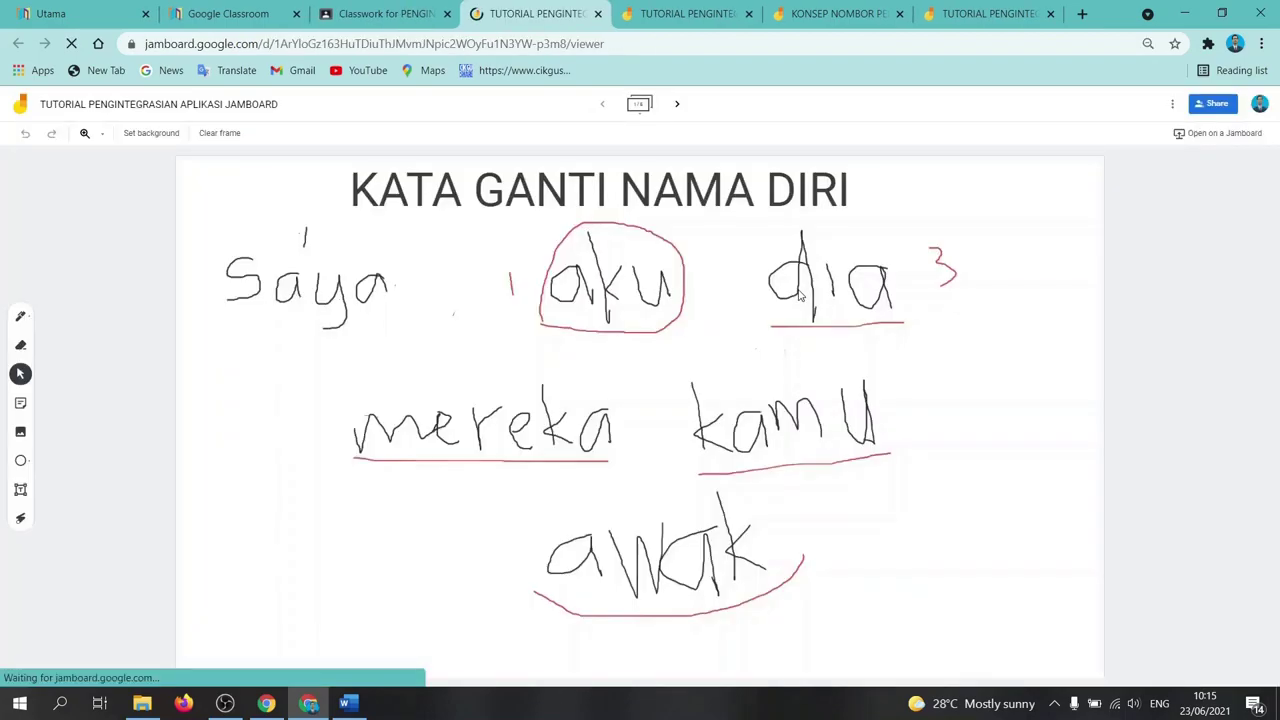
click(675, 105)
click(675, 105)
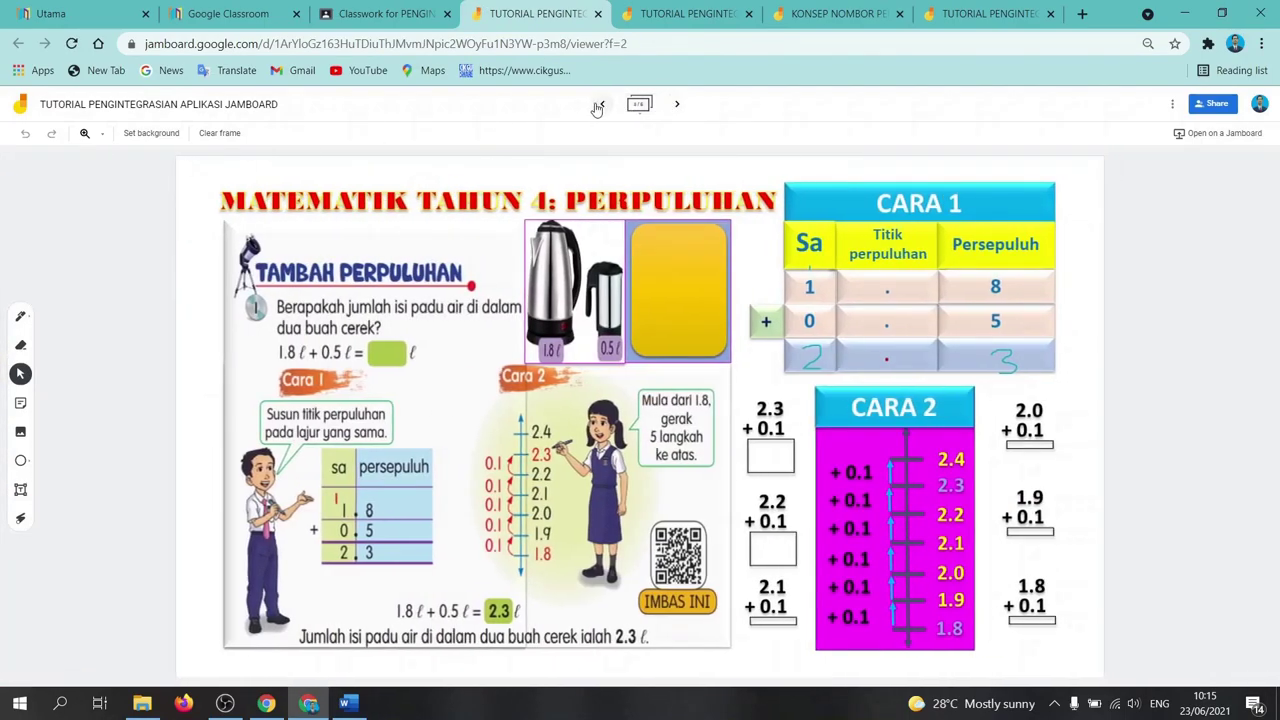
click(598, 106)
click(598, 106)
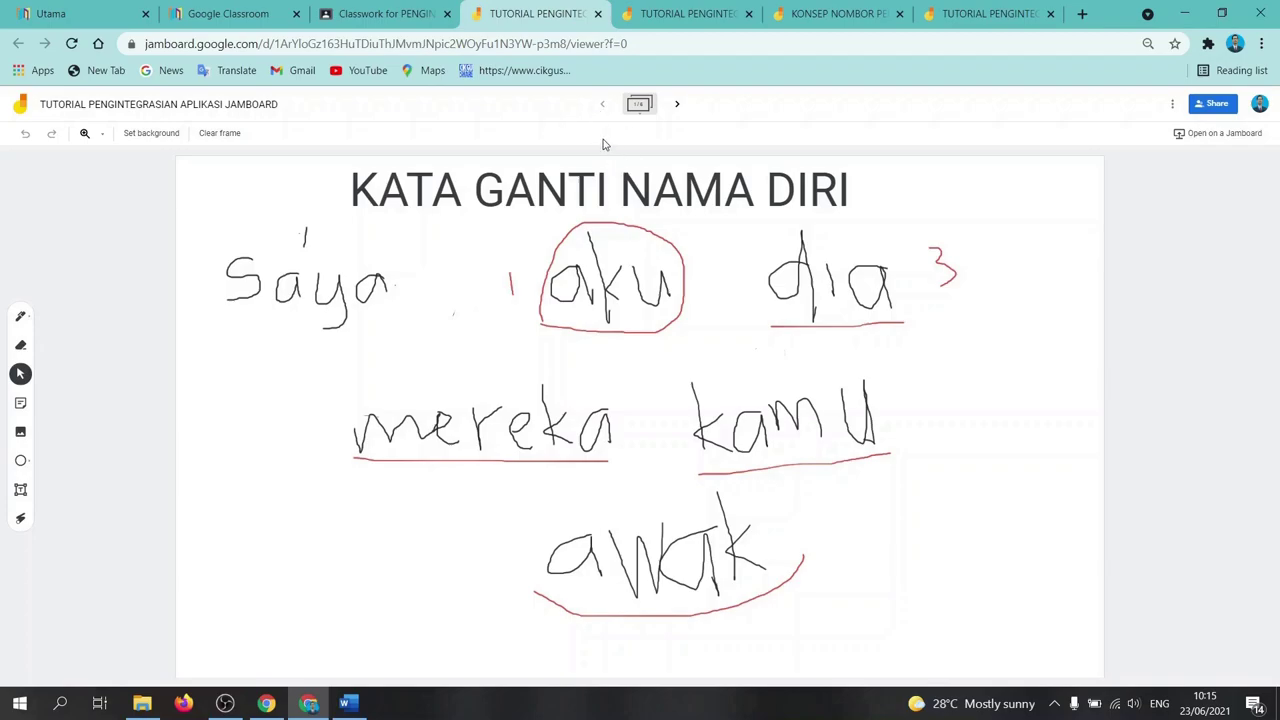
Step: Reduce the Jamboard browser window from full screen and minimize the other open windows to clear the desktop beside it
click(1221, 15)
click(1024, 44)
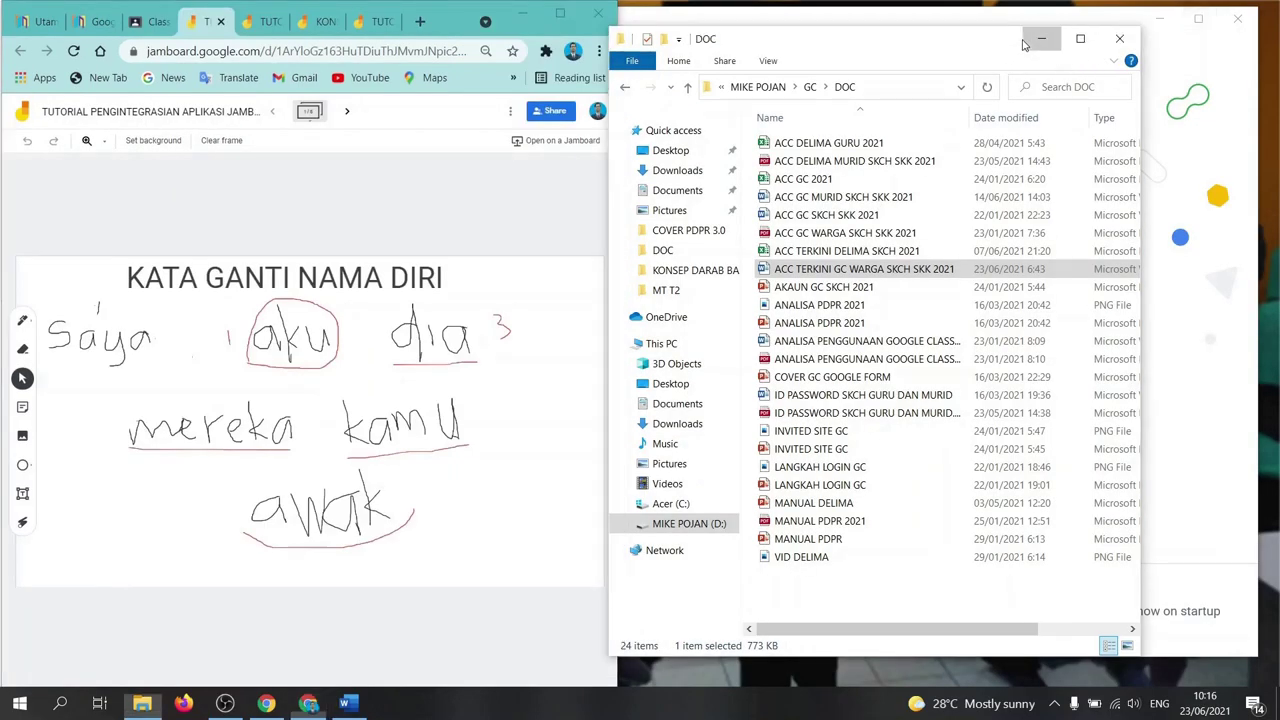
click(1041, 38)
click(1150, 20)
click(1157, 18)
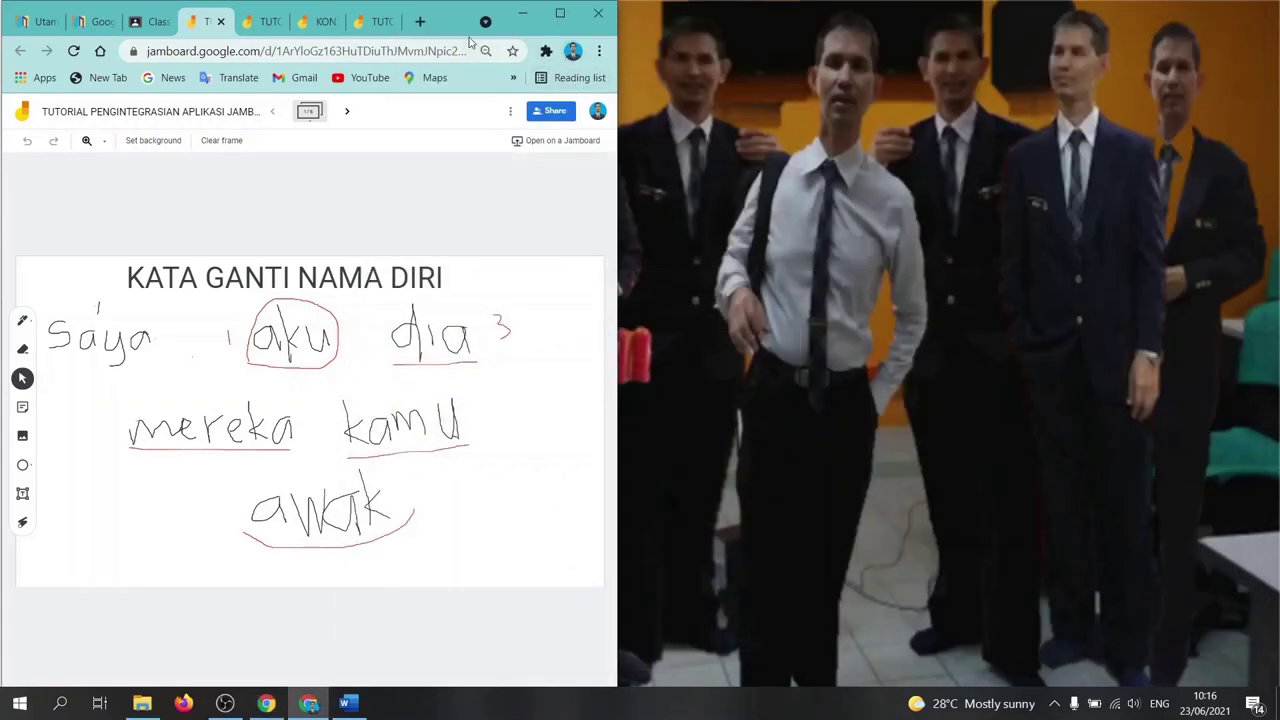
Step: Open a second browser window under the other DELIMA profile and place it beside the Jamboard window
click(573, 52)
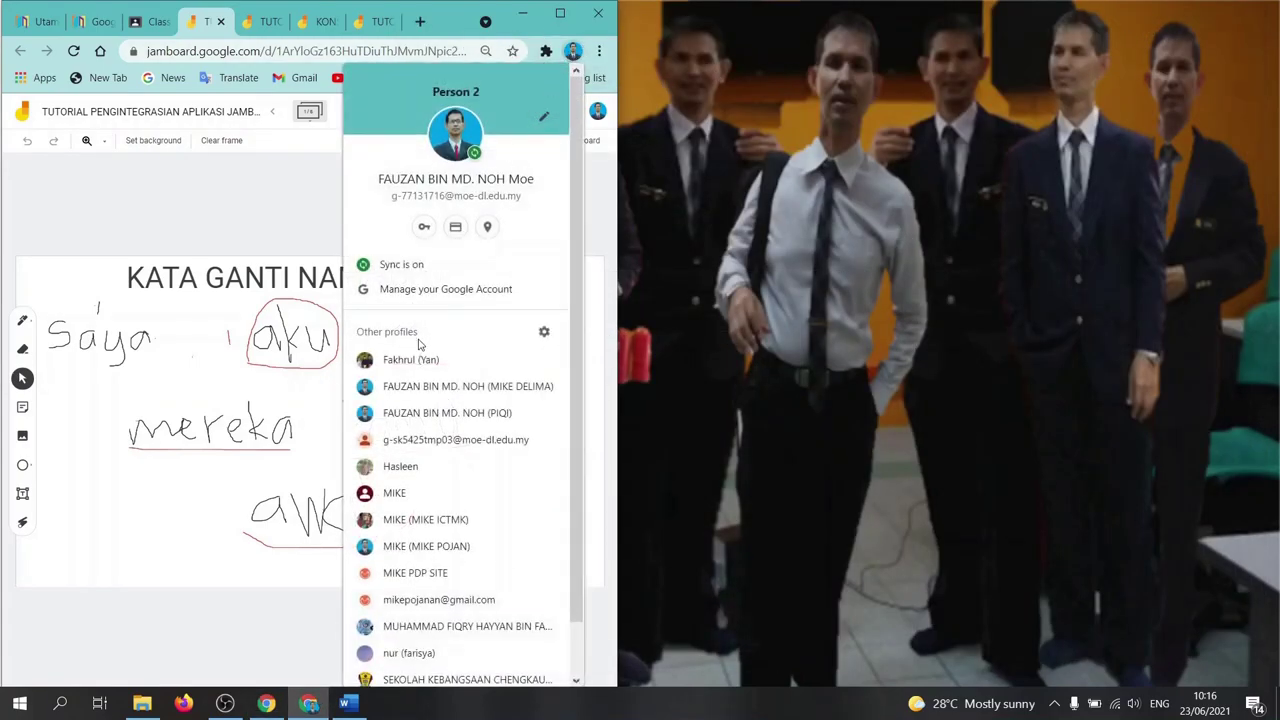
click(434, 390)
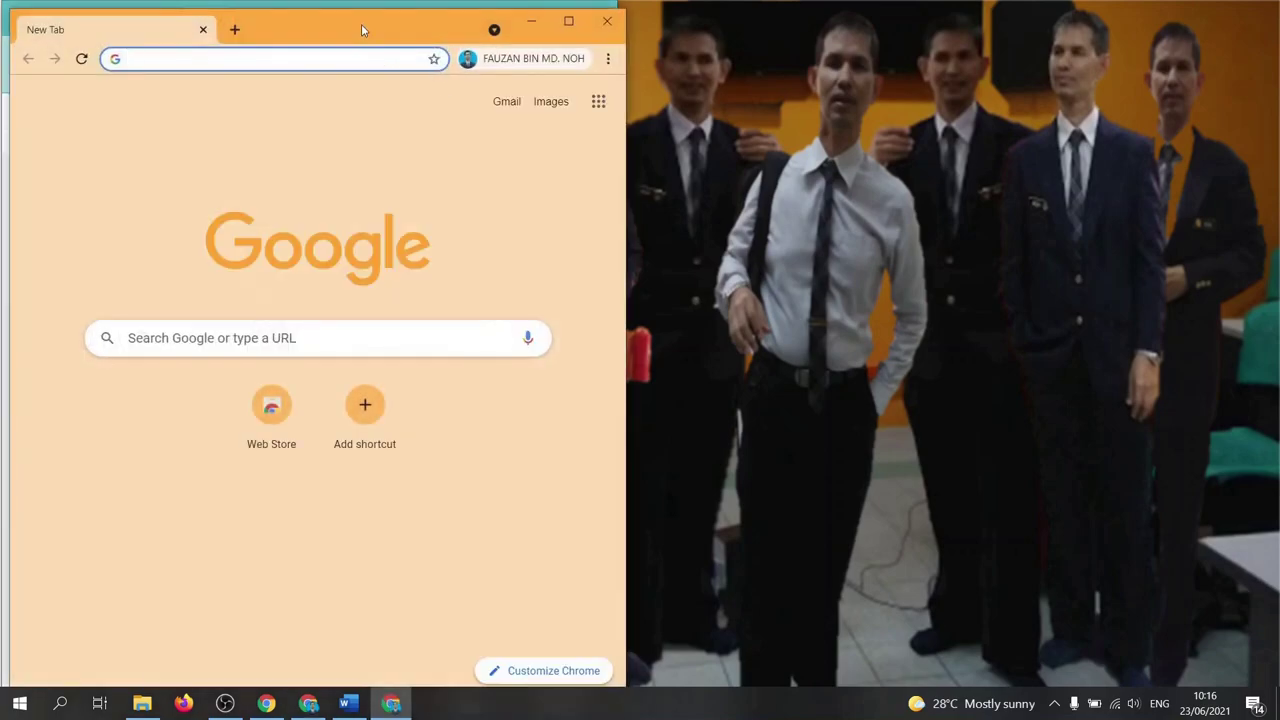
drag(361, 24, 1020, 22)
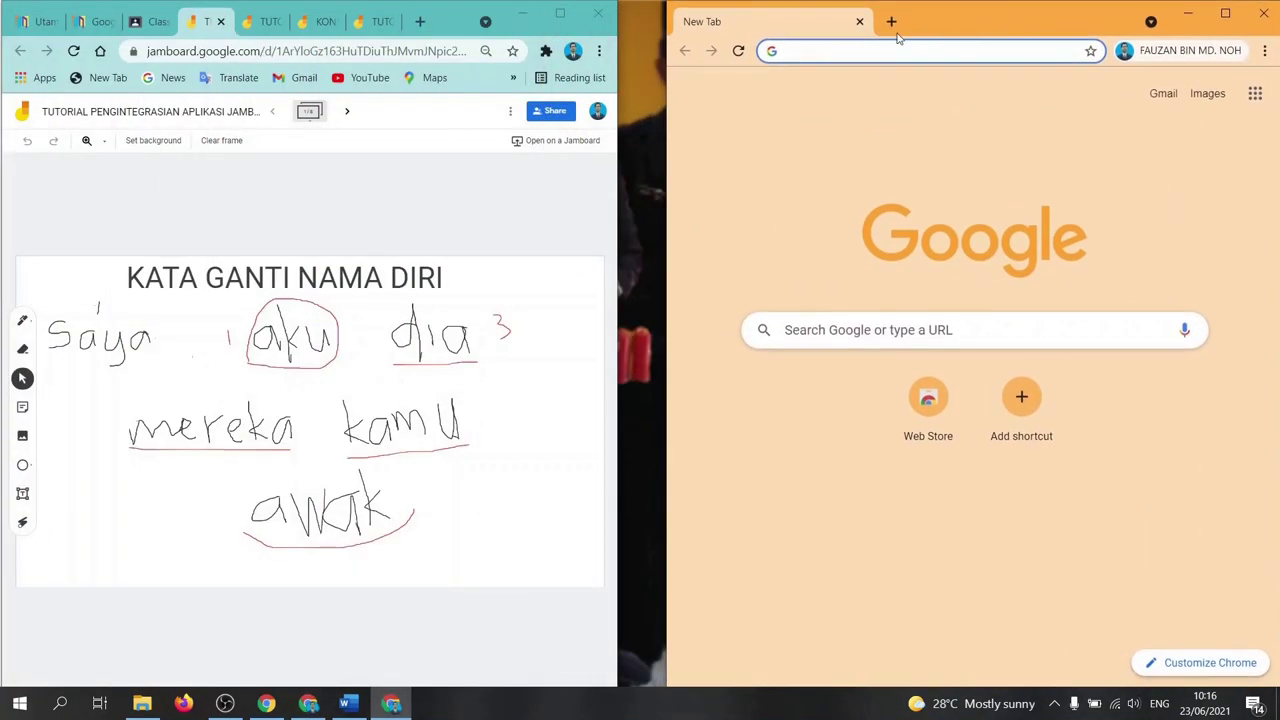
Step: Search for portal delima in the second window, open its login page and choose the saved Google account for signing in
text(PO)
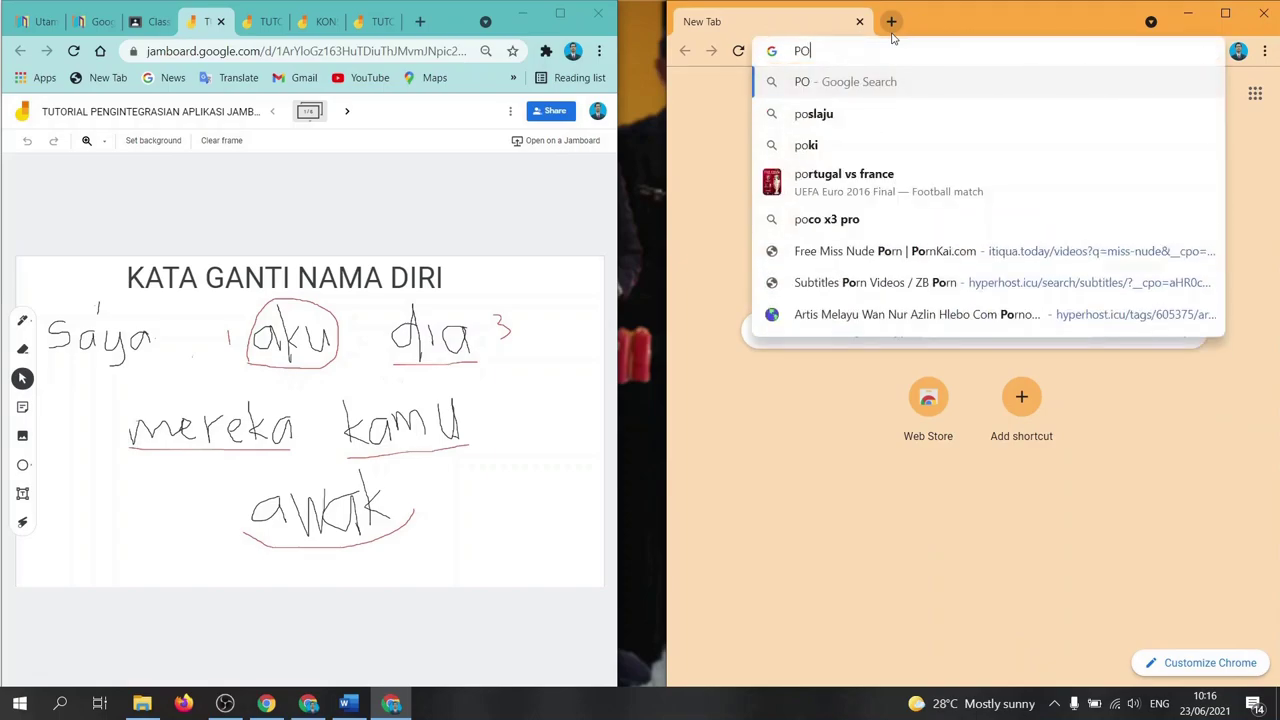
text(RTAL)
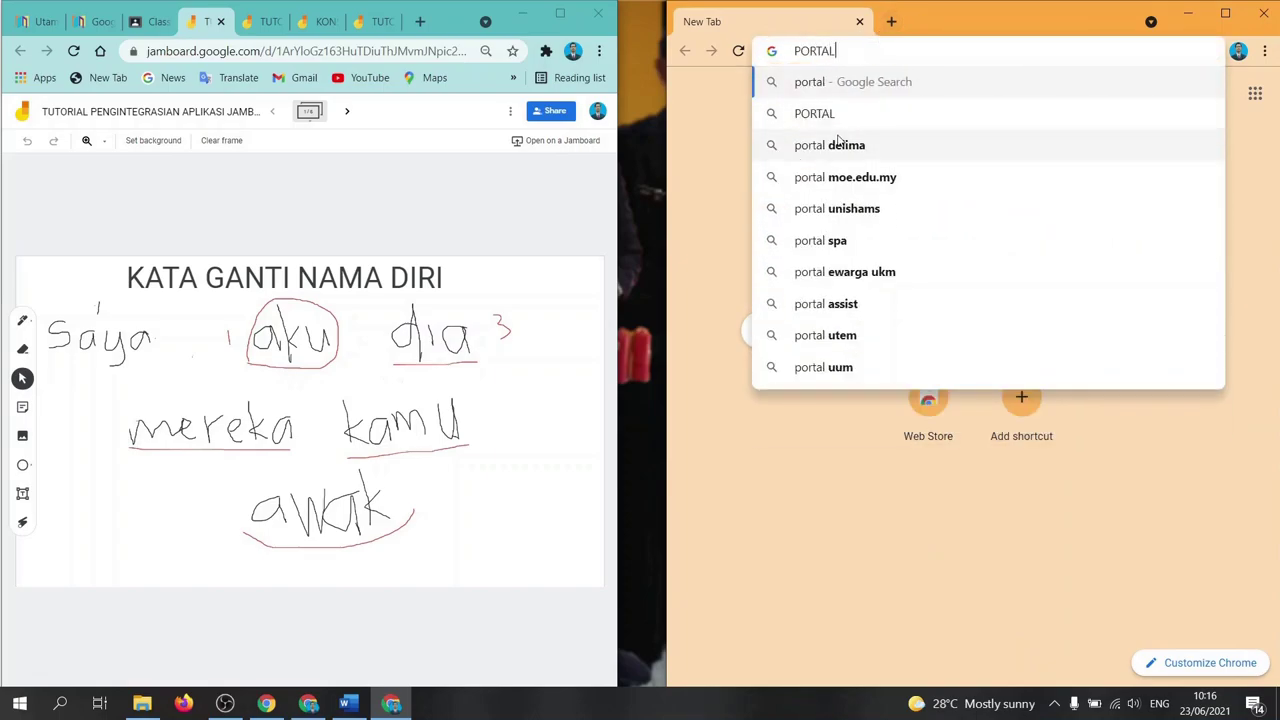
click(842, 148)
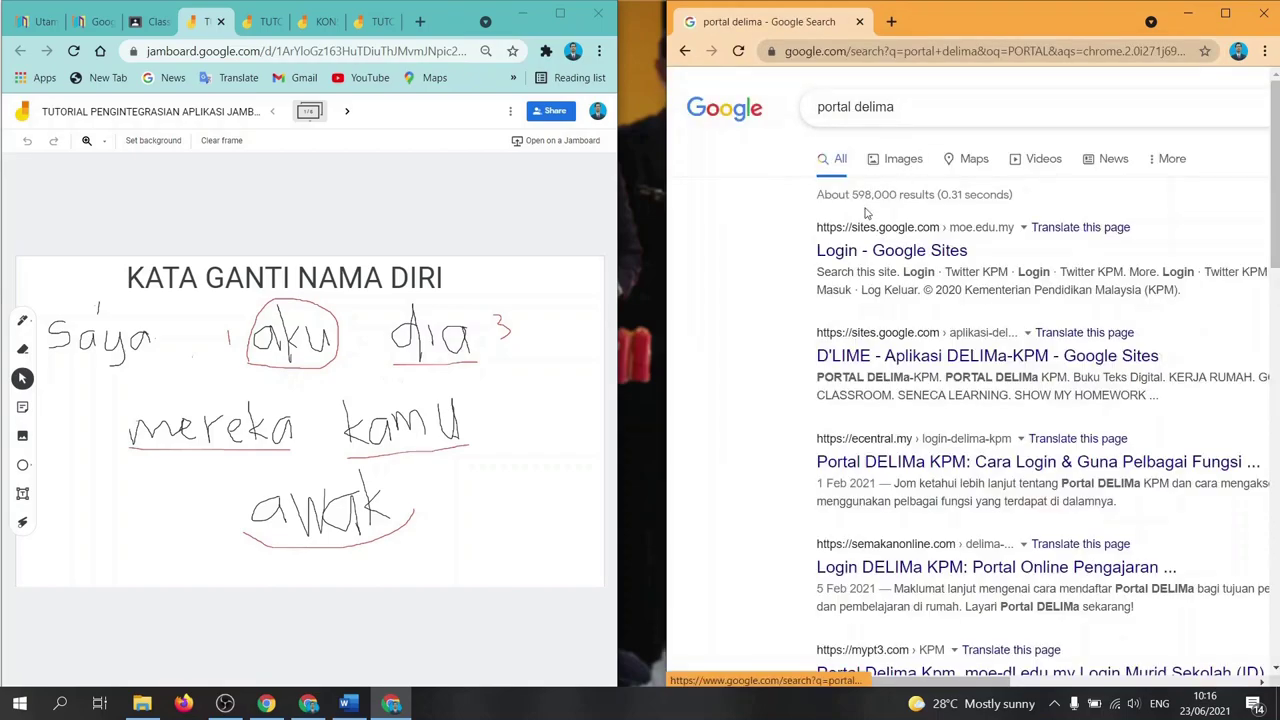
click(852, 258)
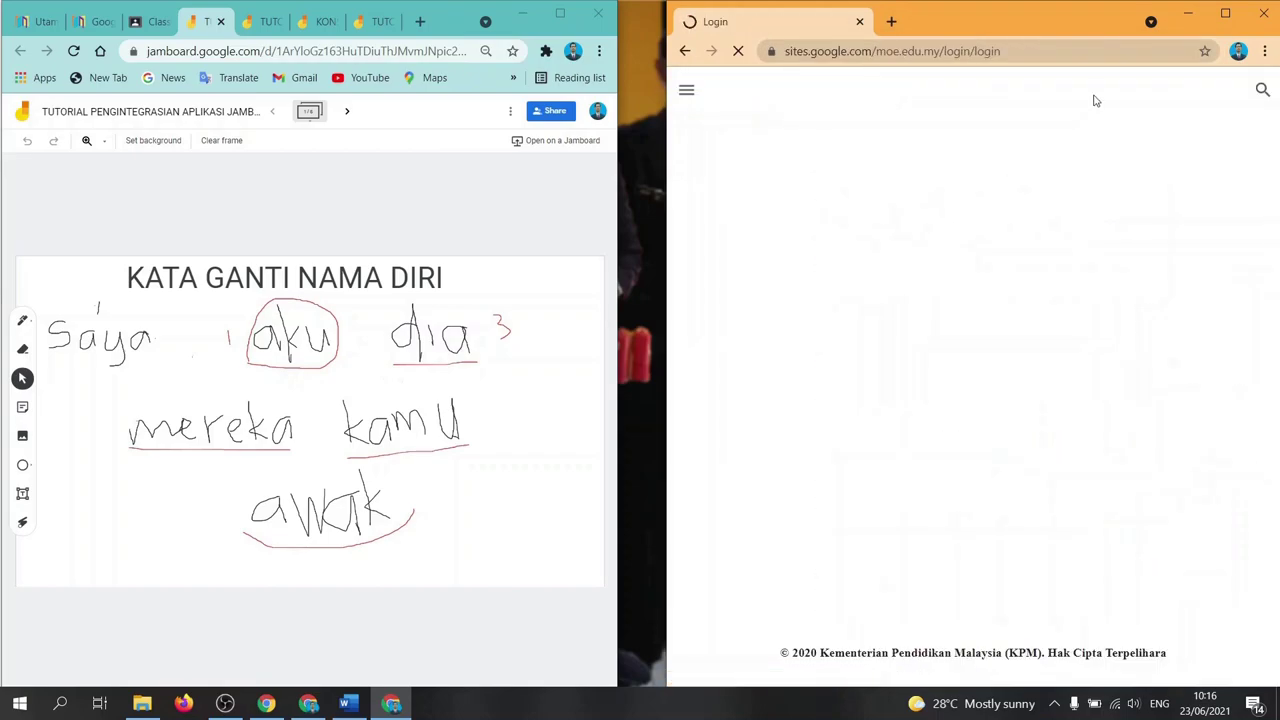
click(866, 563)
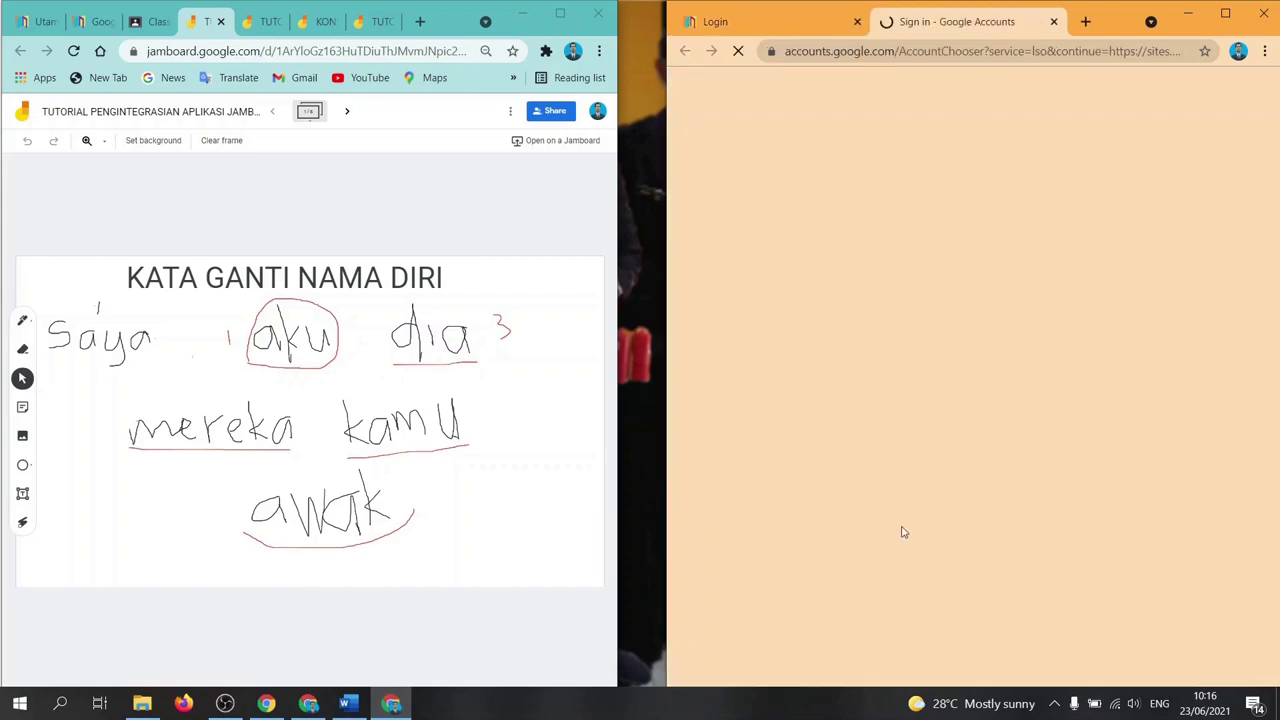
click(943, 323)
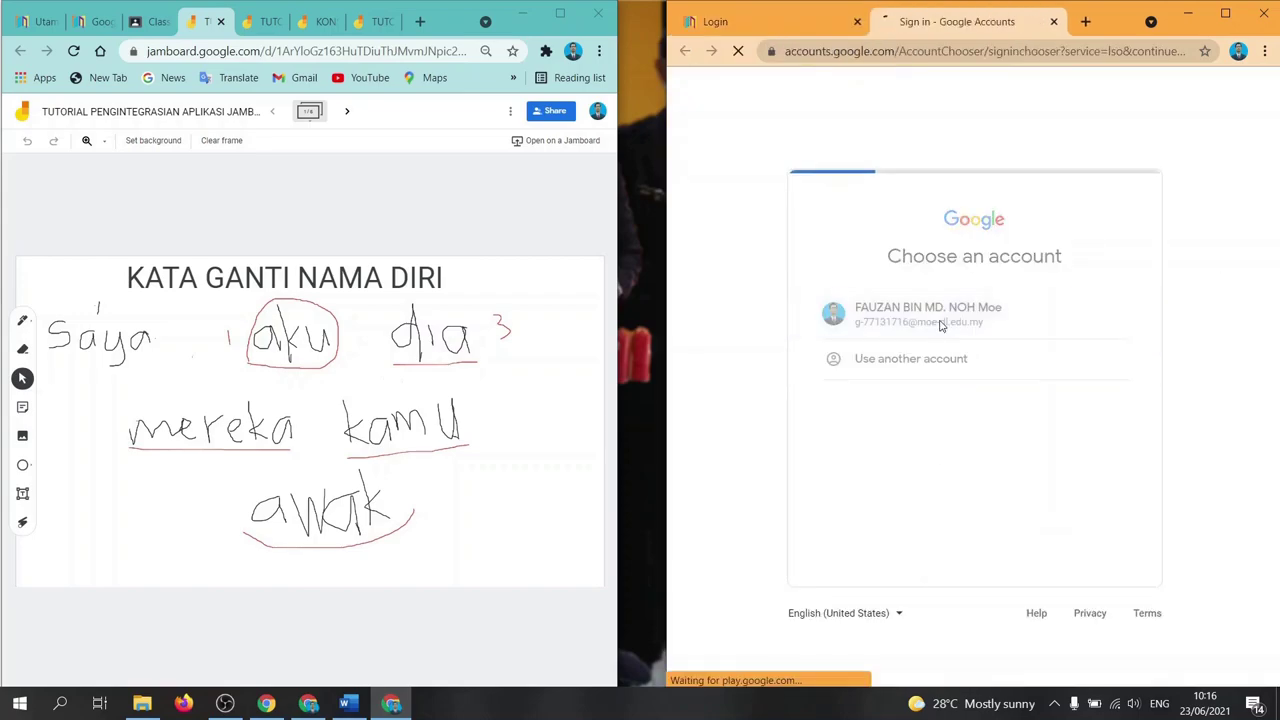